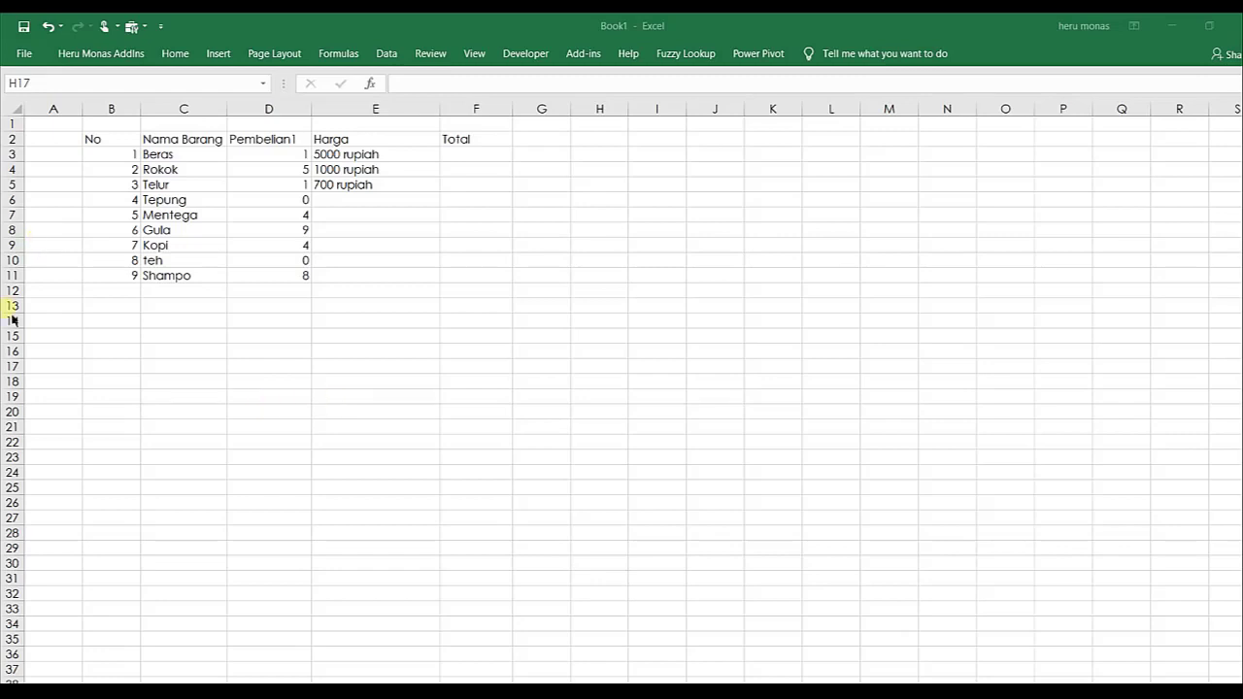
Bring the Book1 workbook back to the front and check teh's quantity in D10.
left_click(1158, 28)
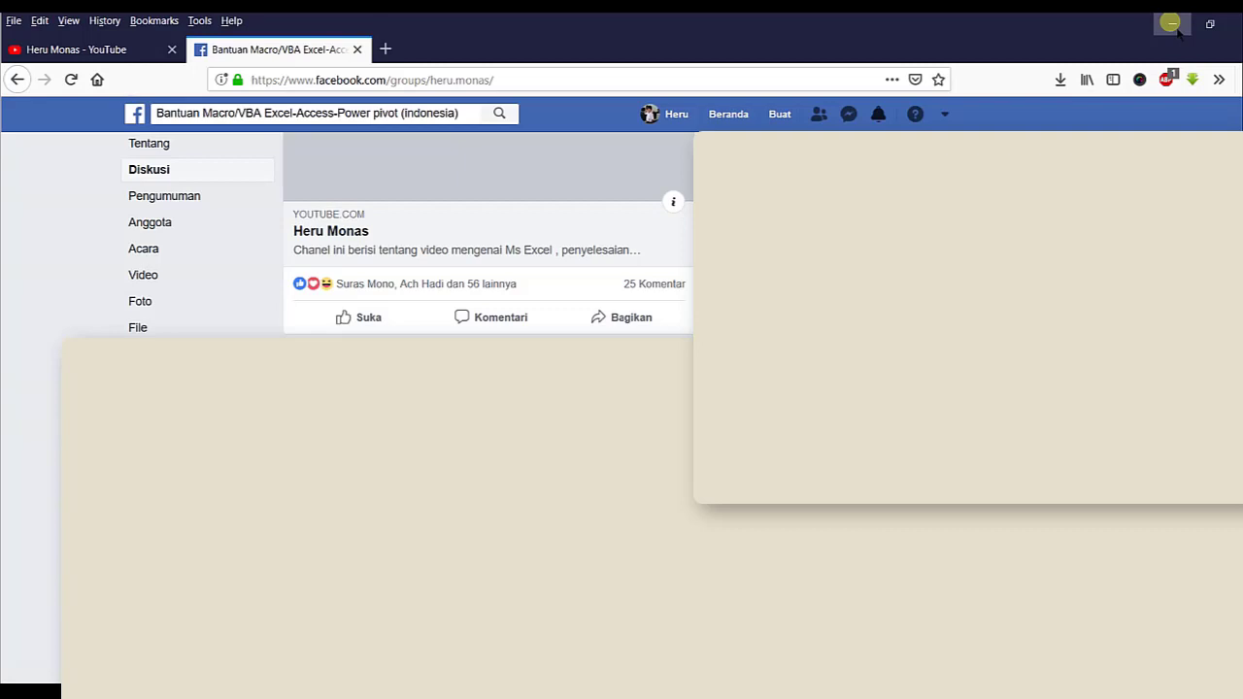
left_click(1172, 22)
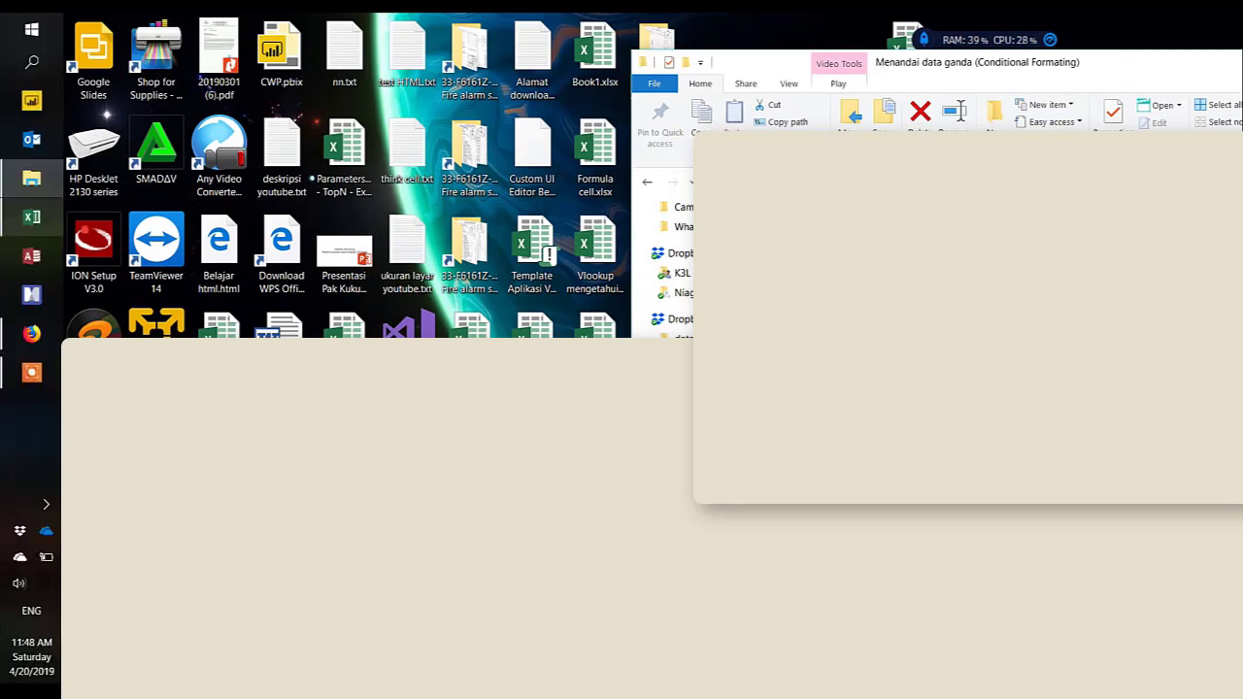
mouse_move(32, 216)
left_click(194, 250)
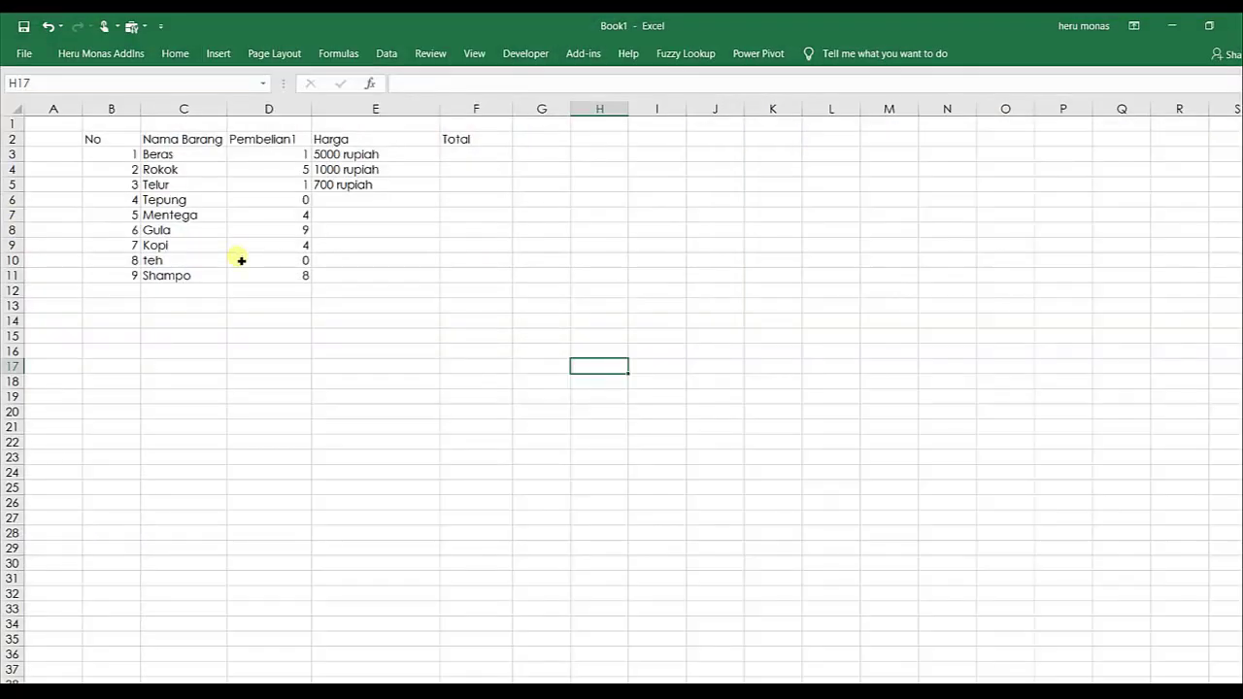
left_click(241, 261)
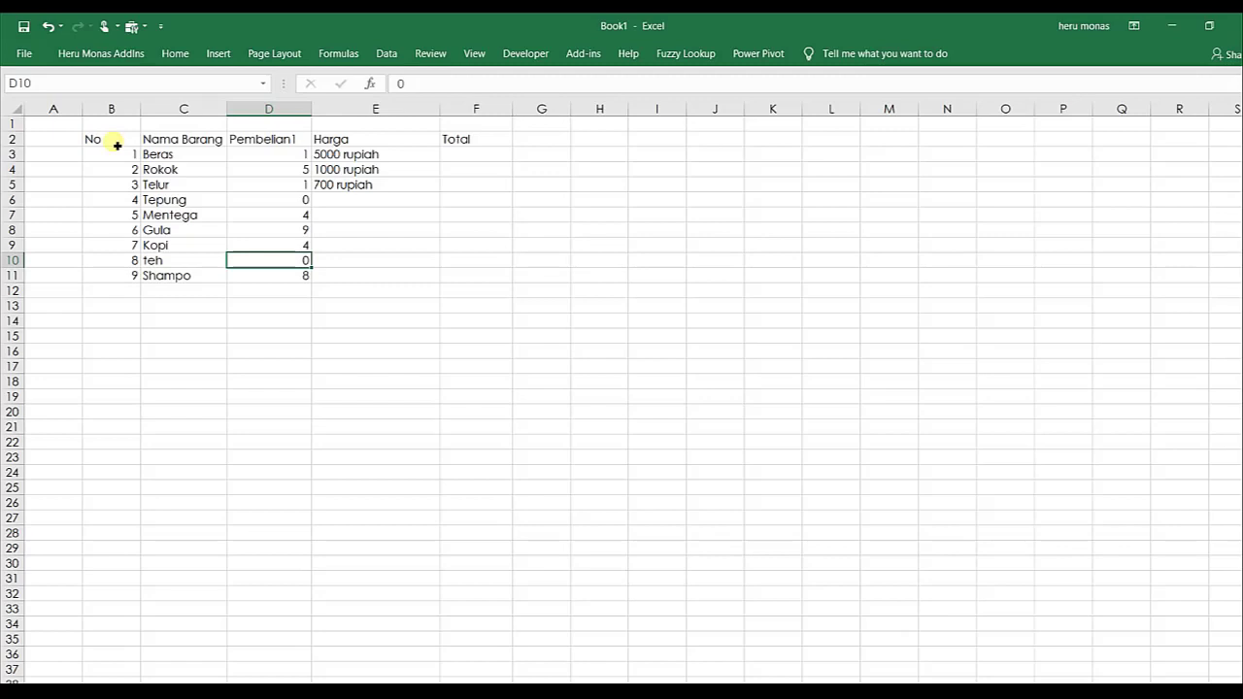
Widen Total column F to roughly double width, then review row 3's values.
left_click(116, 144)
left_click(152, 137)
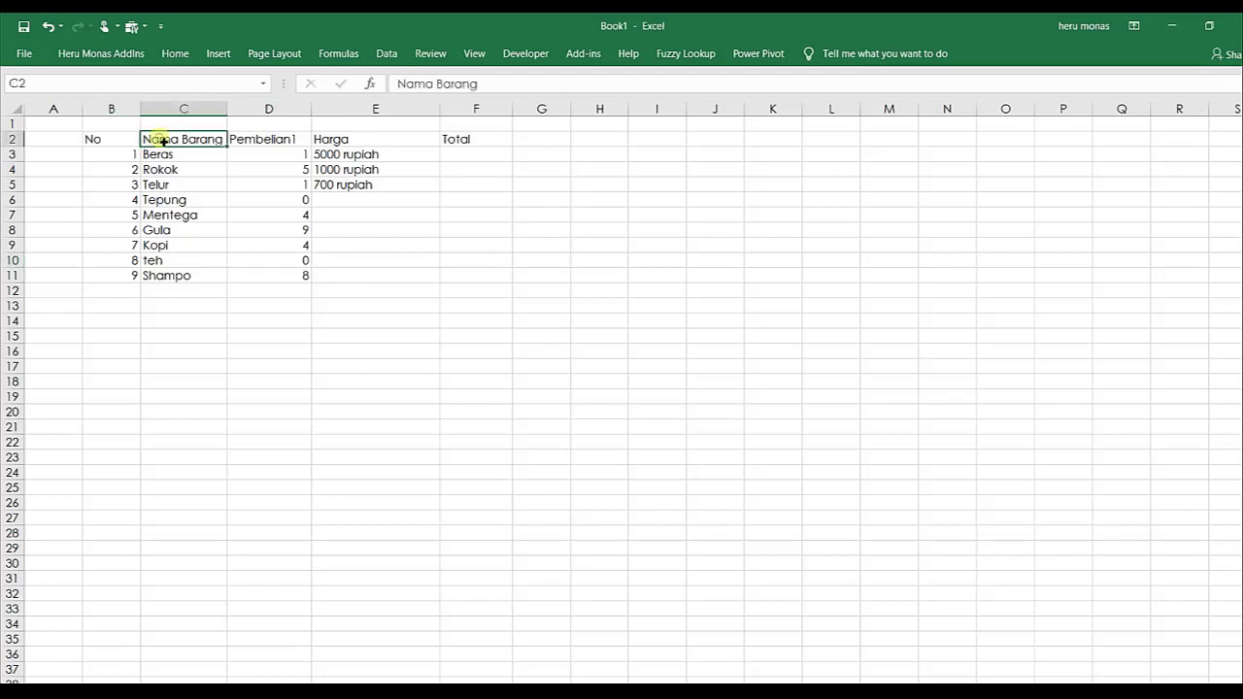
left_click(259, 139)
left_click(324, 139)
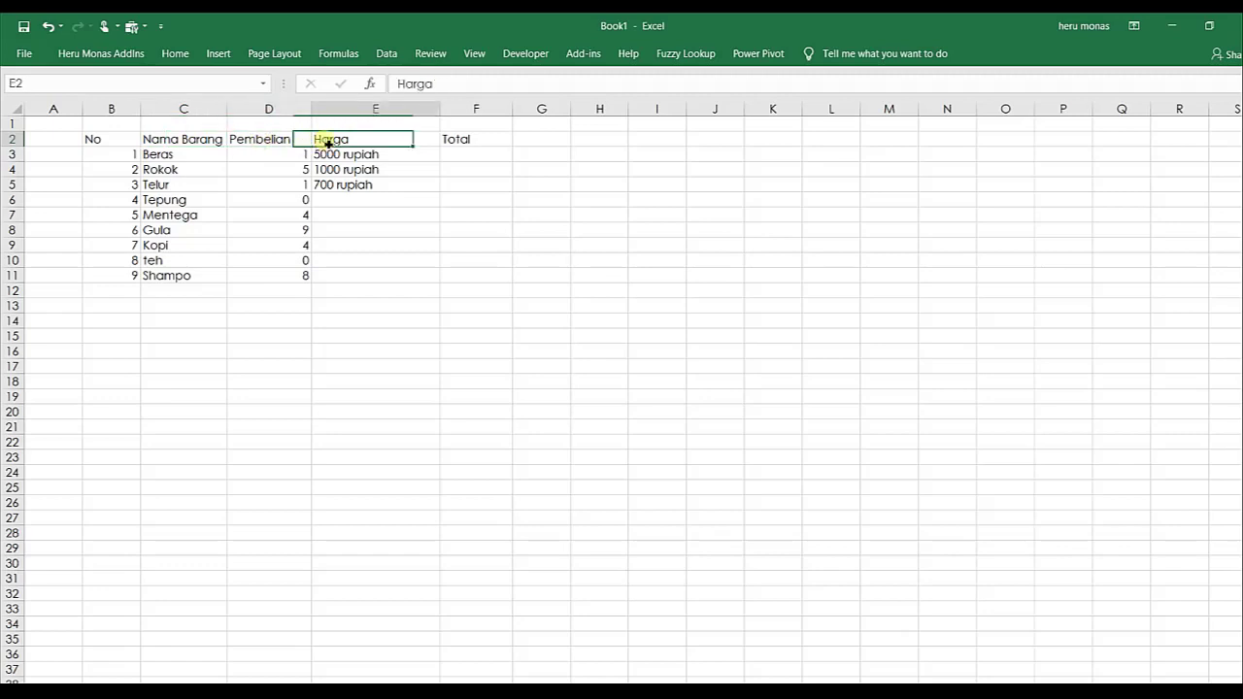
left_click(486, 141)
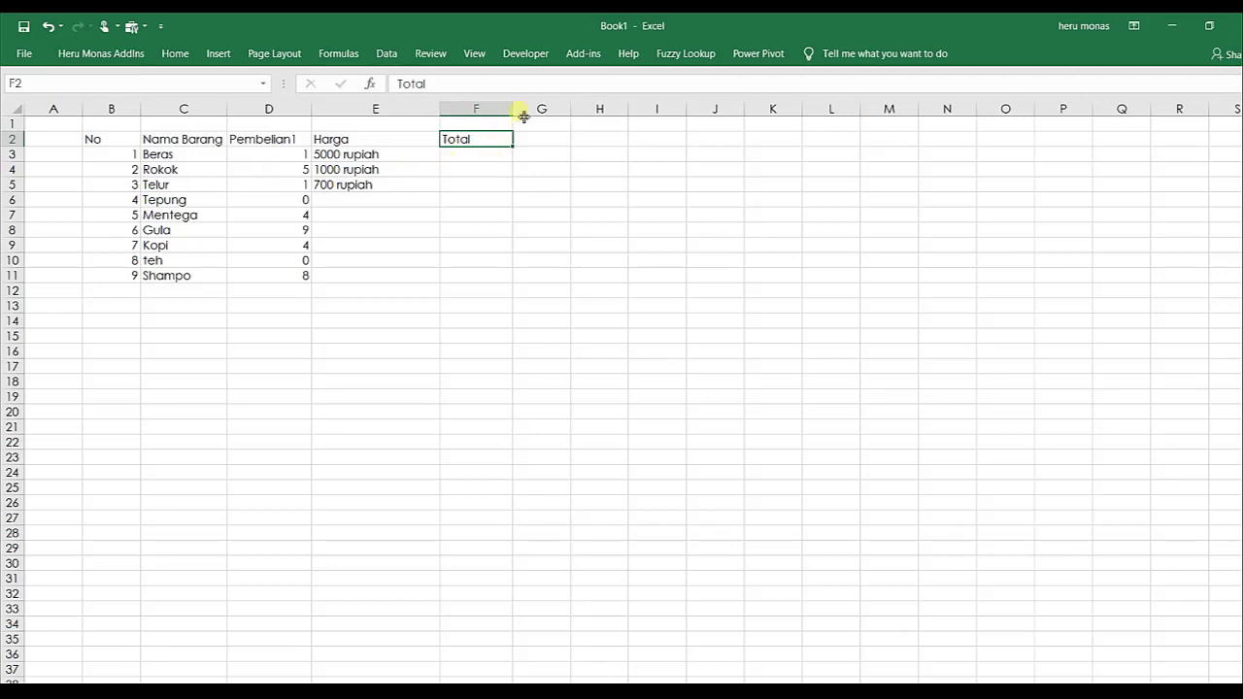
left_click_drag(520, 116, 614, 118)
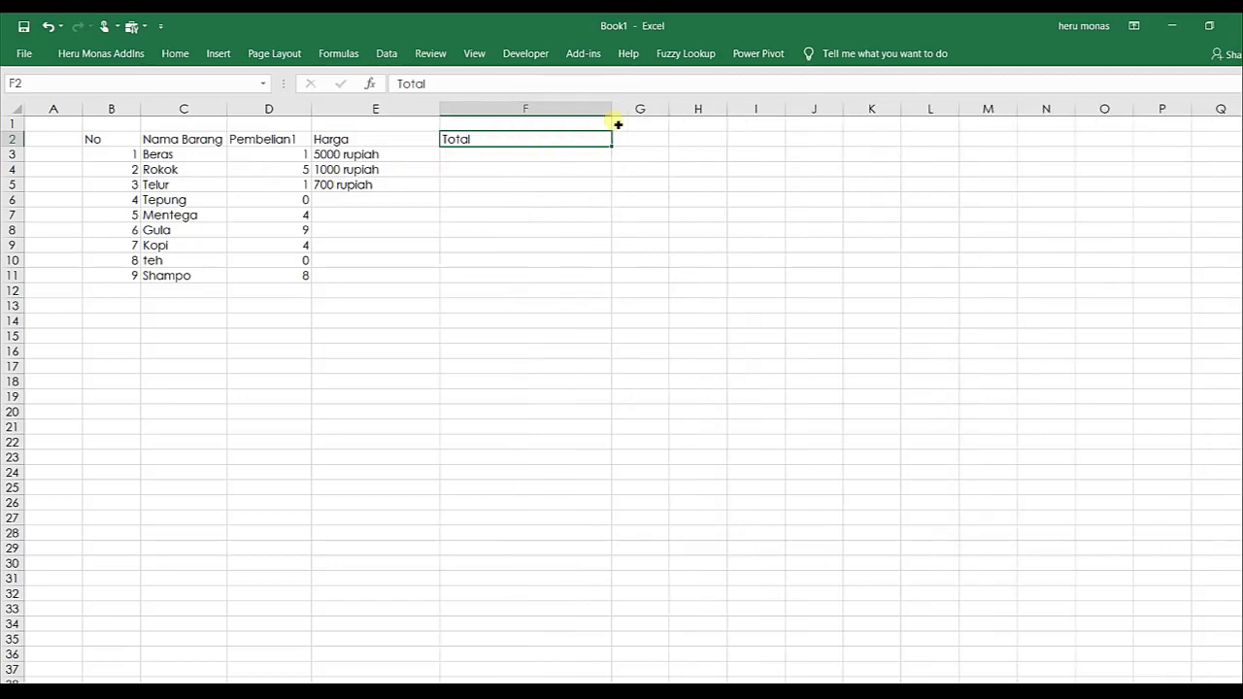
left_click(508, 158)
left_click(375, 159)
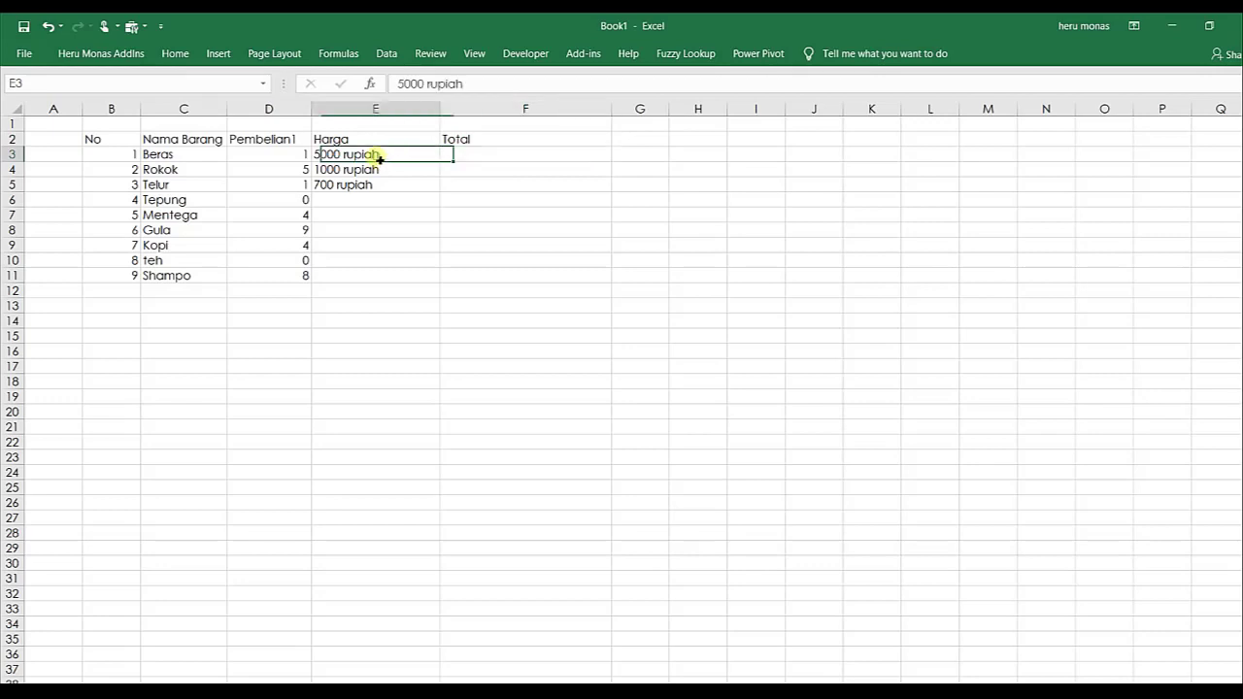
left_click(293, 159)
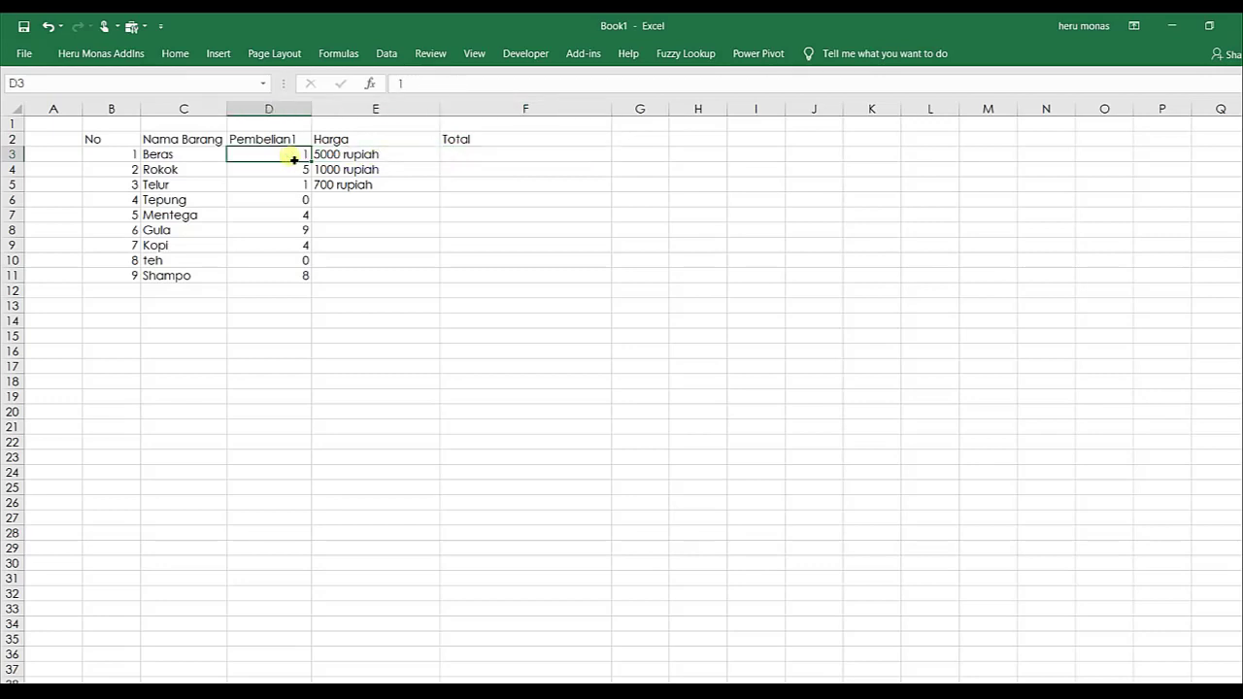
Enter =E3*D3 in F3, which returns #VALUE! because E3 holds text.
left_click(467, 157)
type("=")
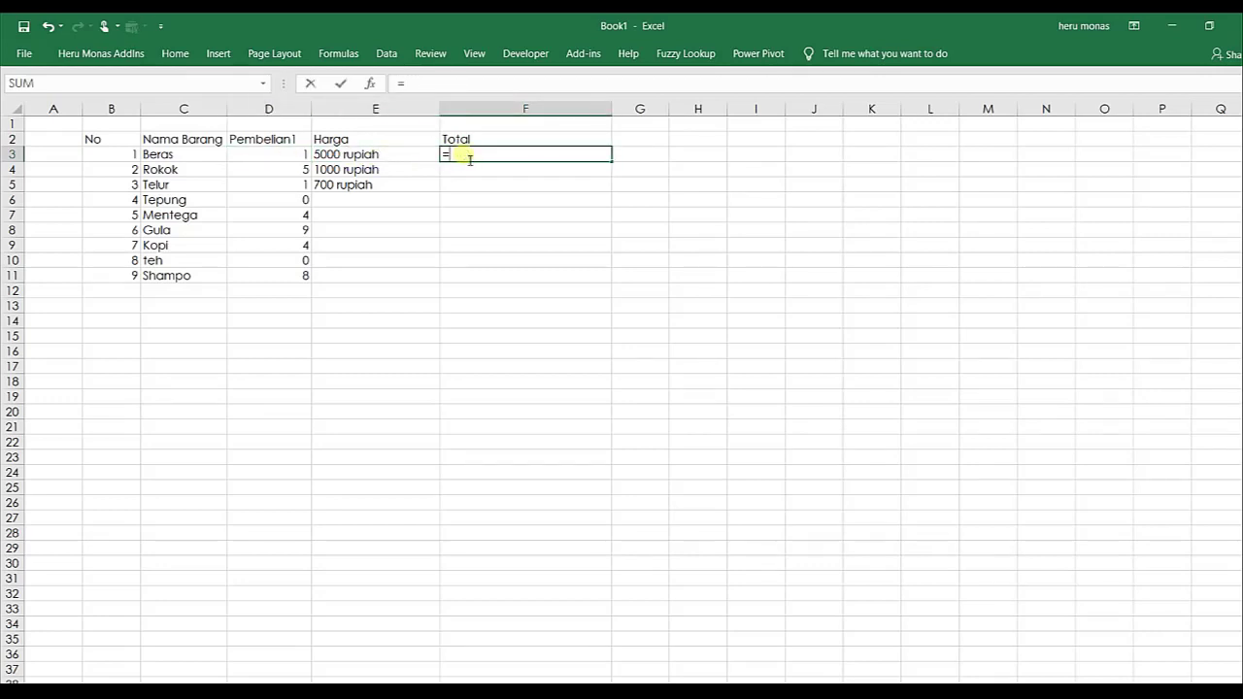
left_click(396, 155)
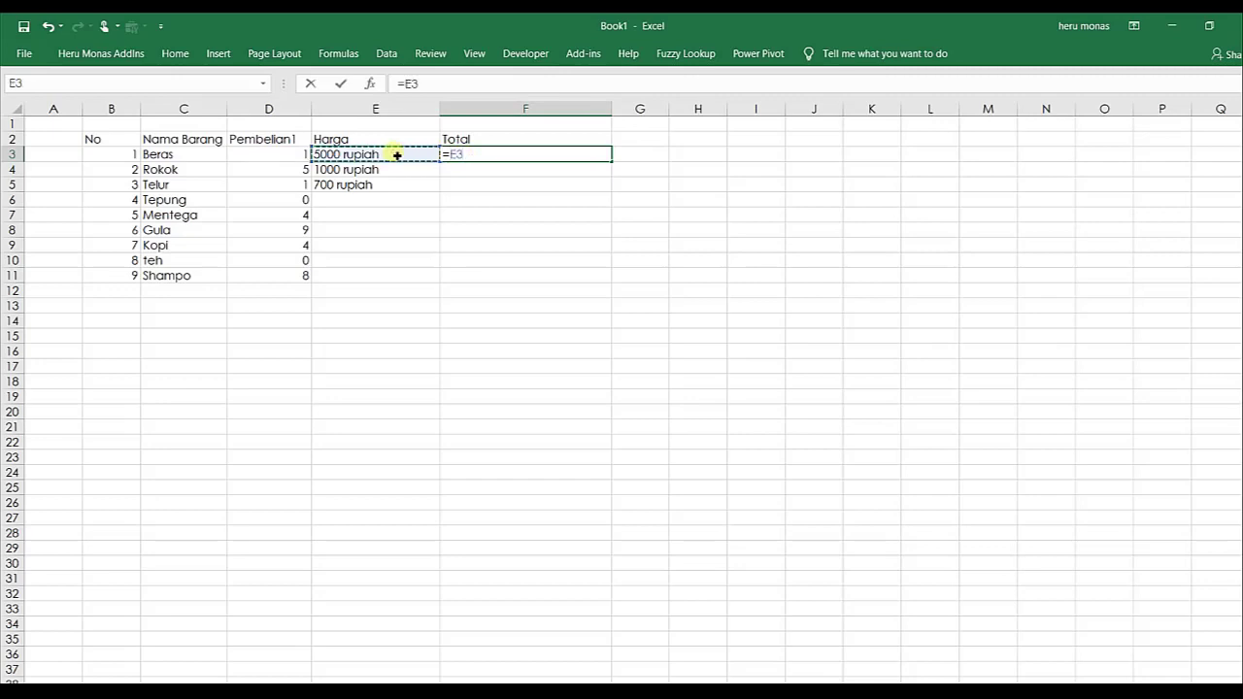
type("*")
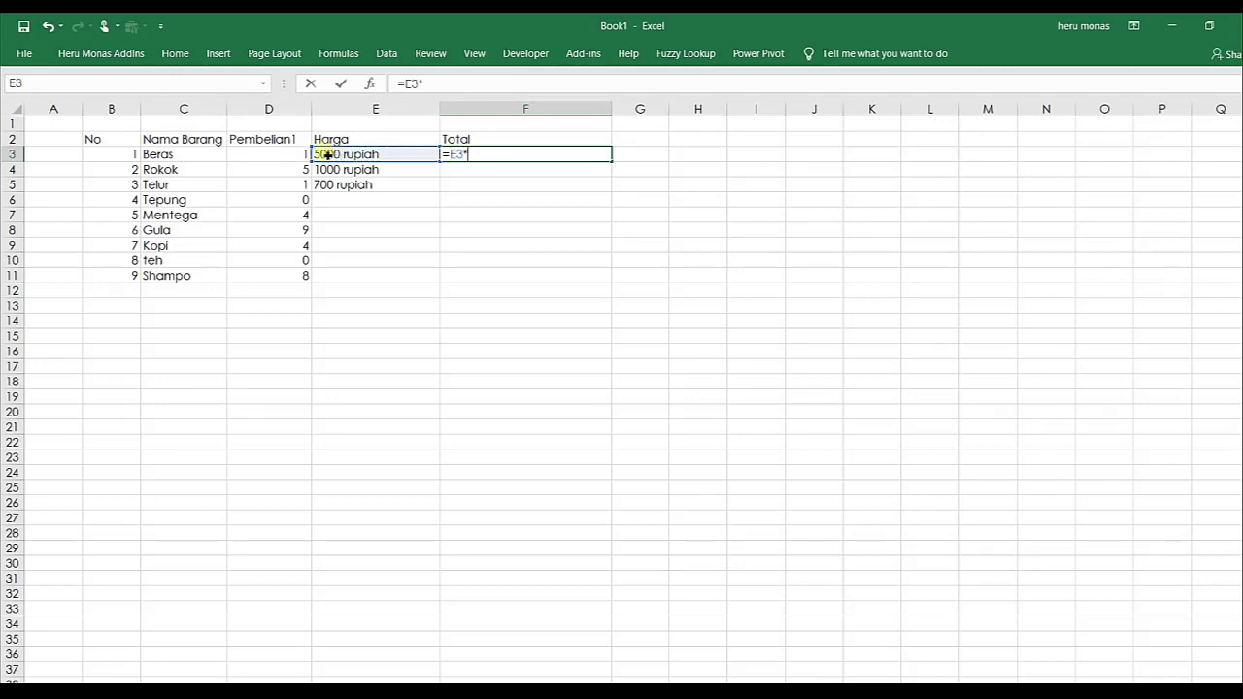
left_click(293, 157)
key("Return")
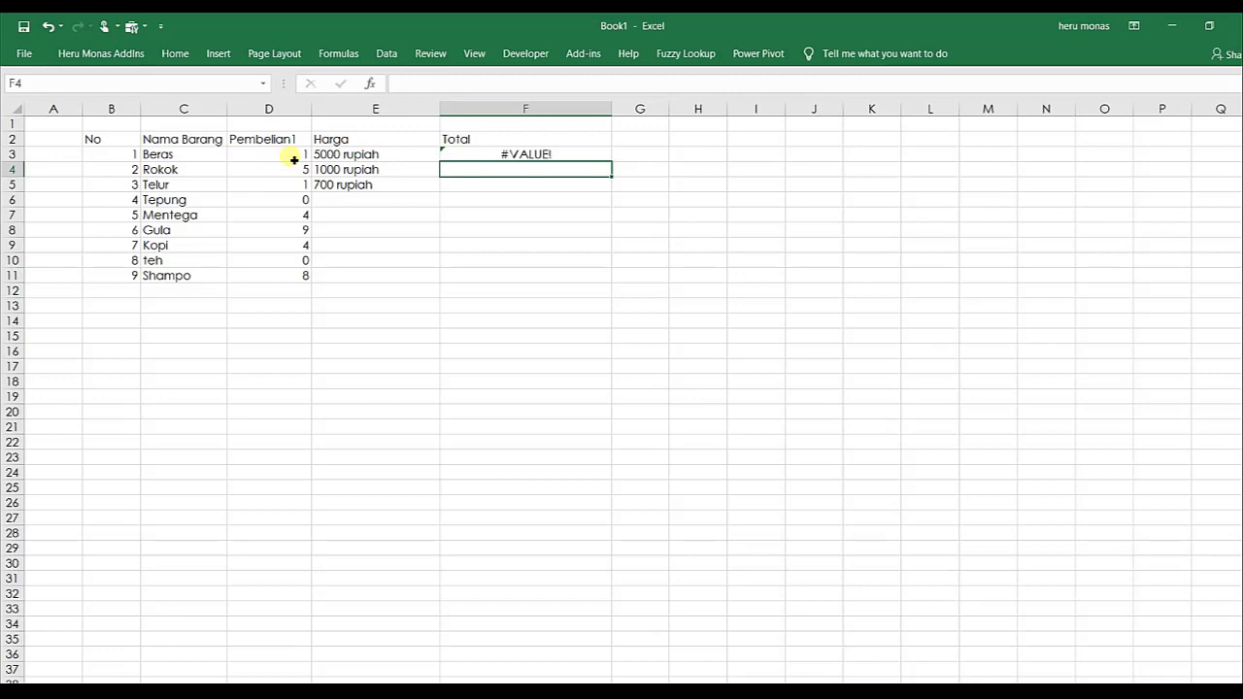
left_click(501, 158)
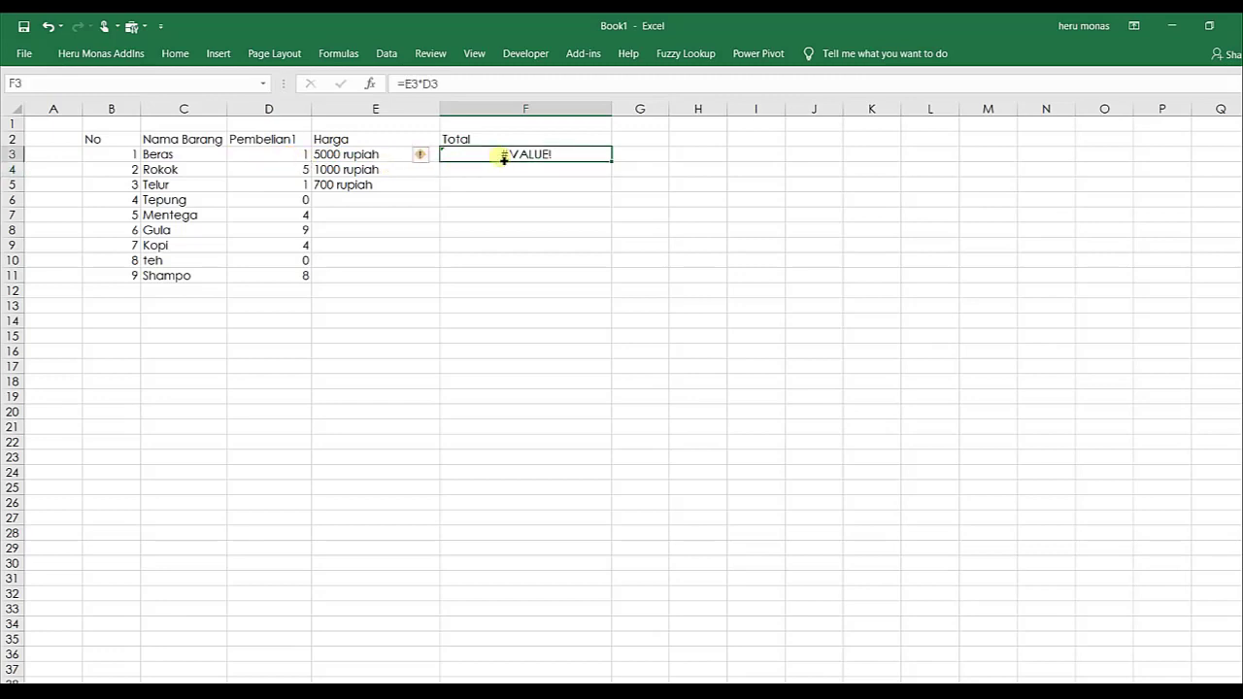
left_click(351, 156)
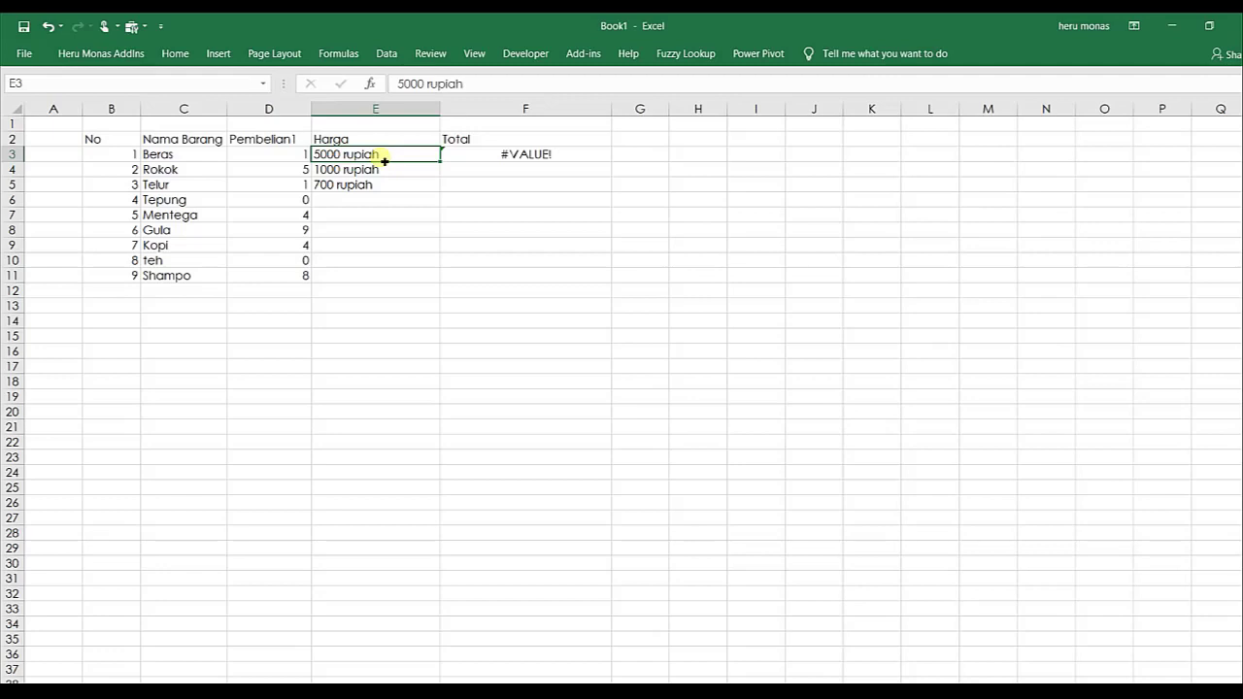
Enter 300 rupiah as Tepung's Harga in E6.
key("Down")
key("Down")
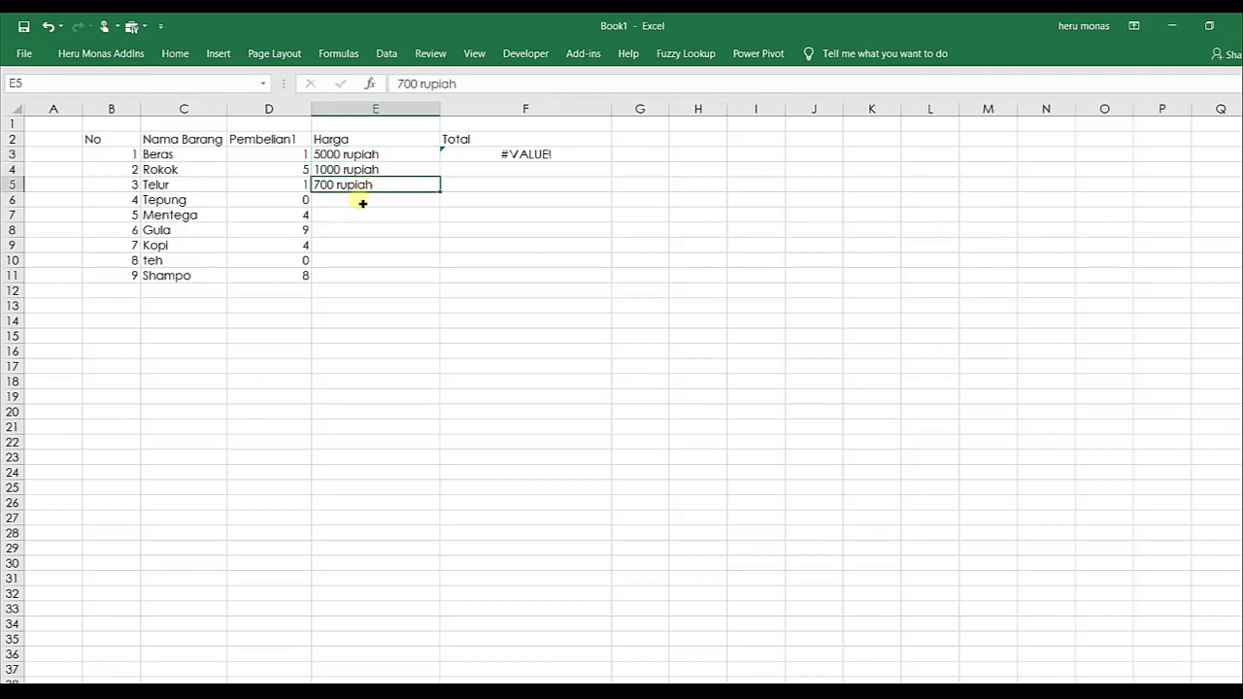
left_click(362, 203)
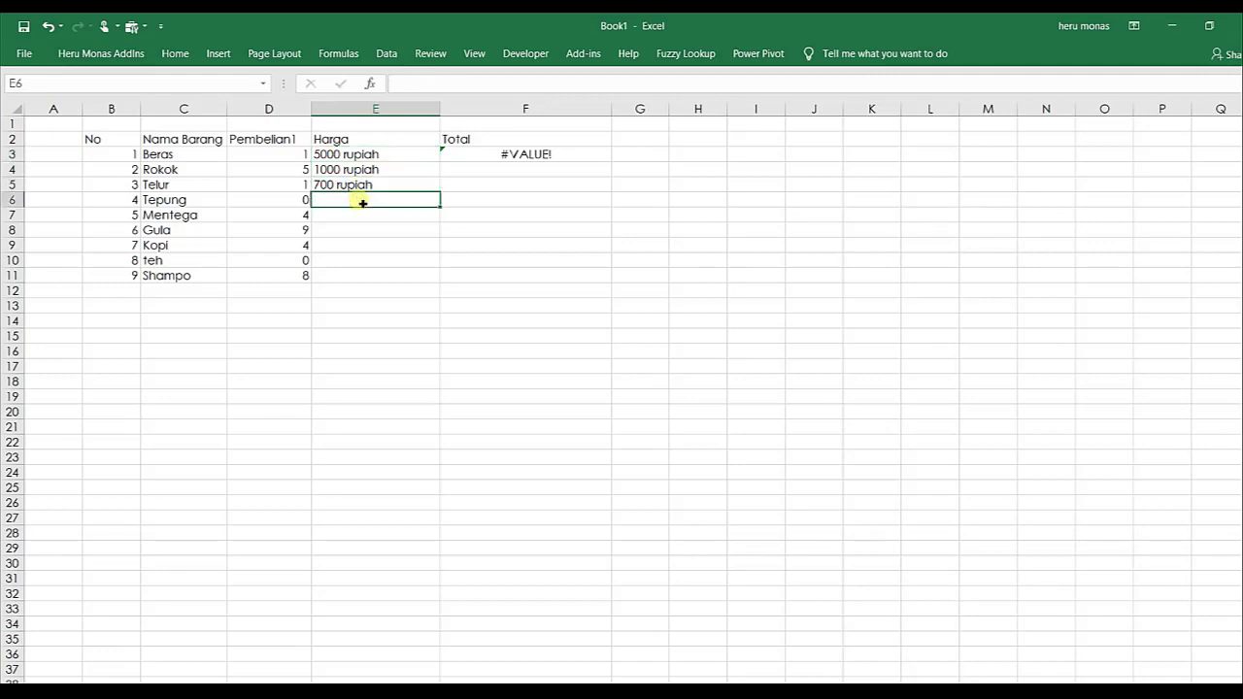
type("300")
type(" u")
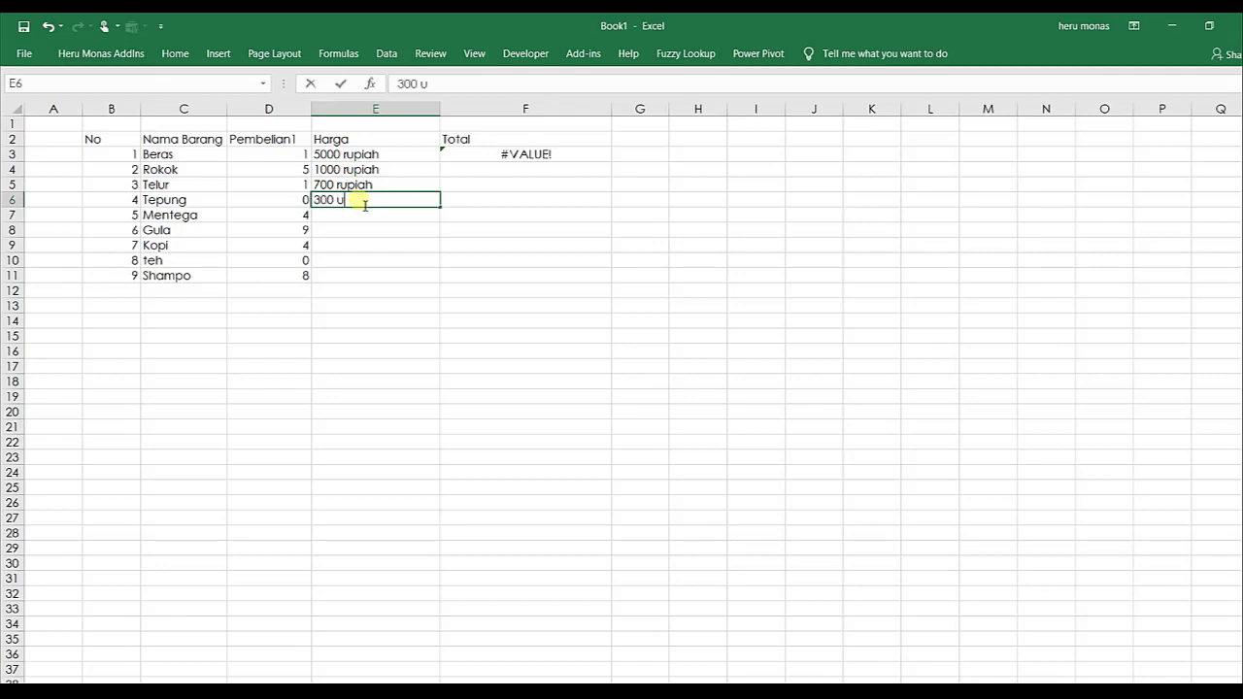
key("BackSpace")
type("rupia")
type("h")
left_click(412, 219)
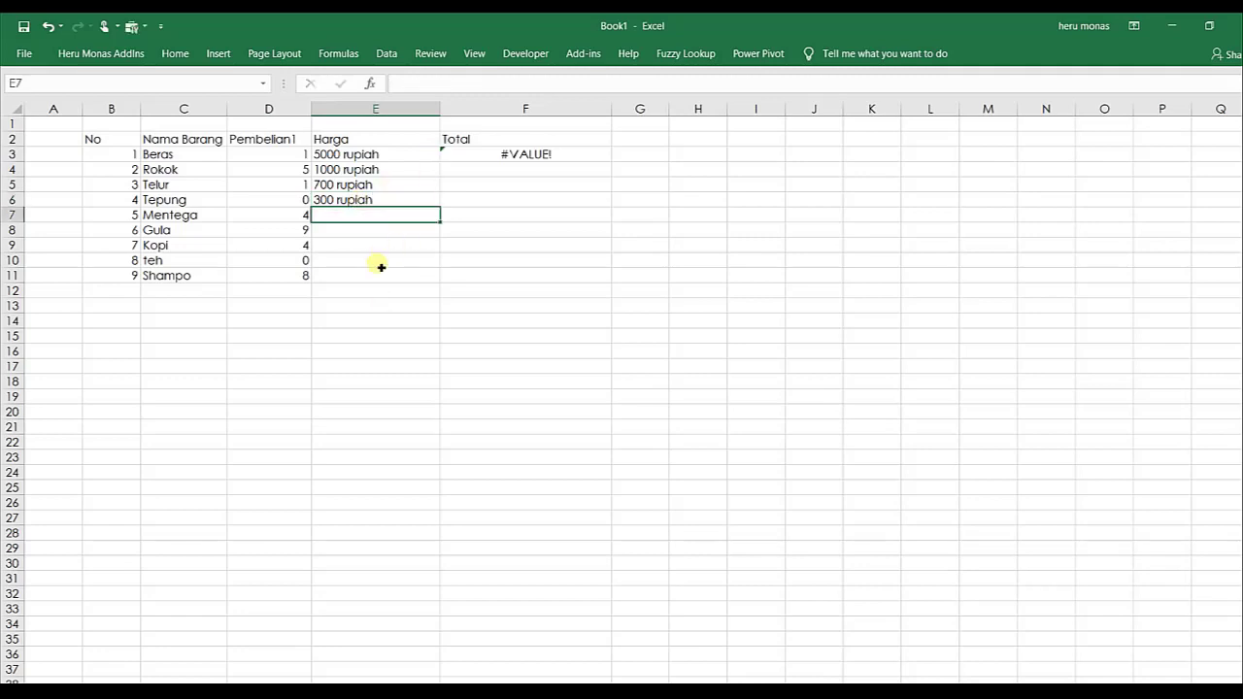
Change teh's Pembelian1 quantity in D10 to 5.
left_click(289, 263)
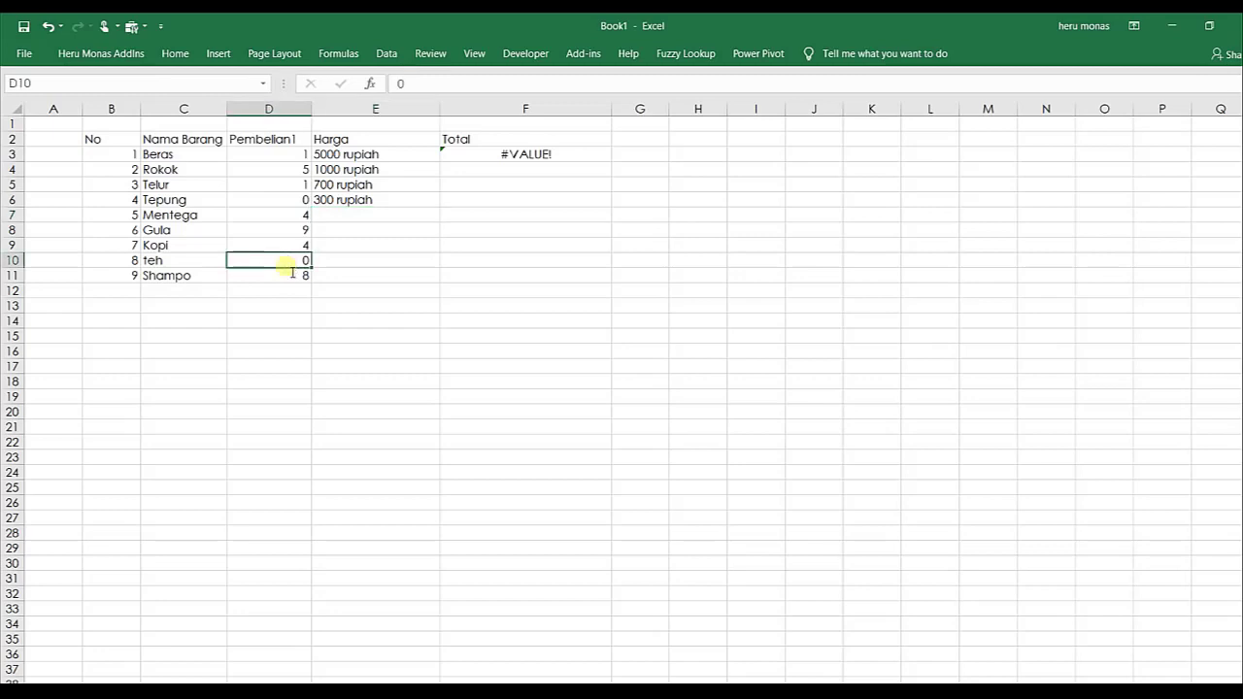
type("5")
left_click(414, 299)
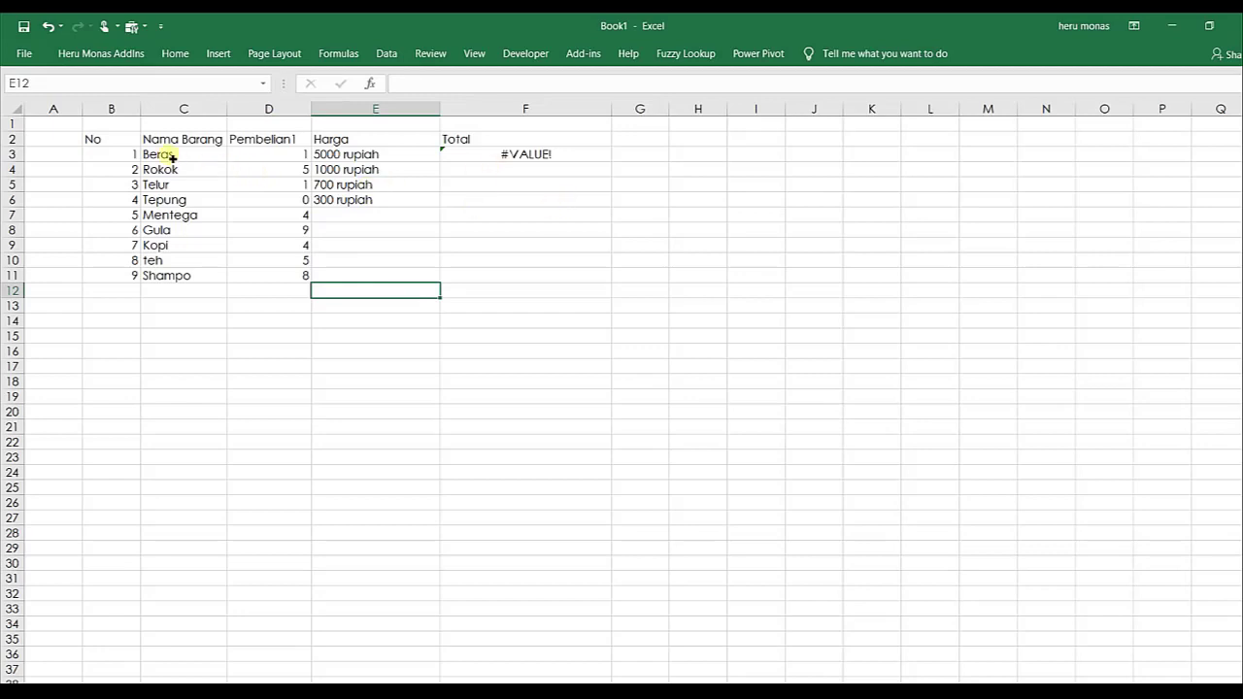
Copy the item table and paste it as values starting at B14.
left_click(382, 139)
mouse_move(133, 144)
left_mouse_down()
mouse_move(537, 295)
mouse_move(535, 280)
left_mouse_up()
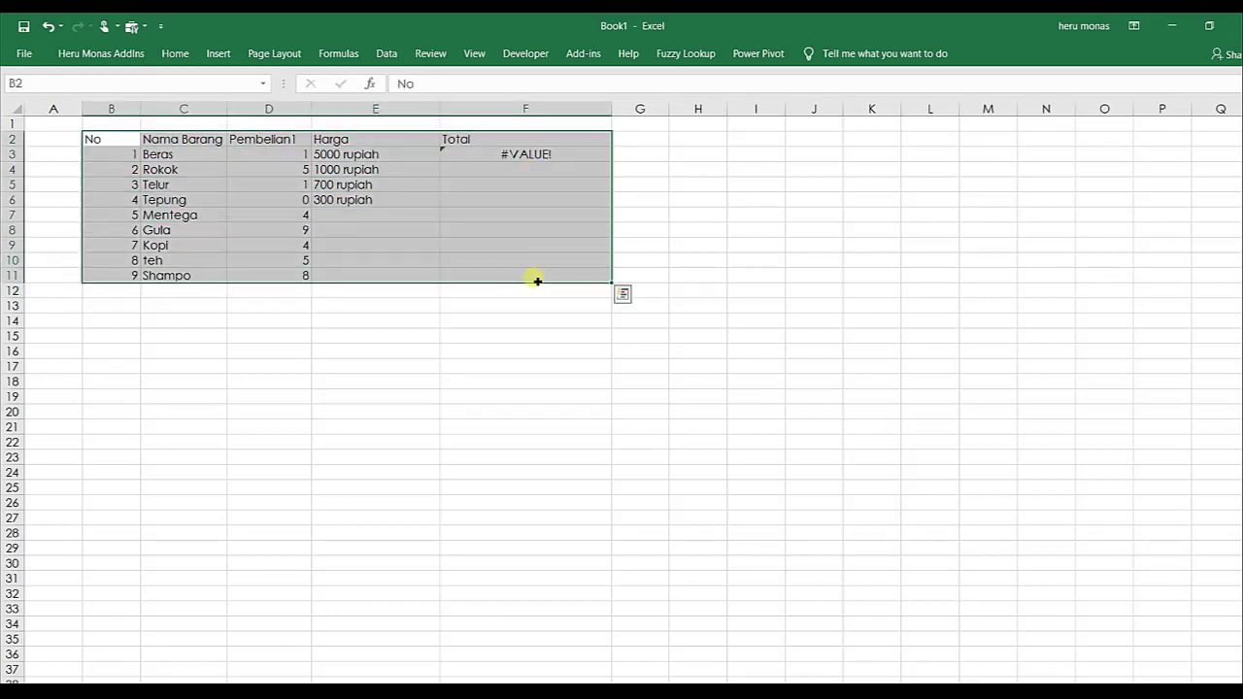
key("ctrl+c")
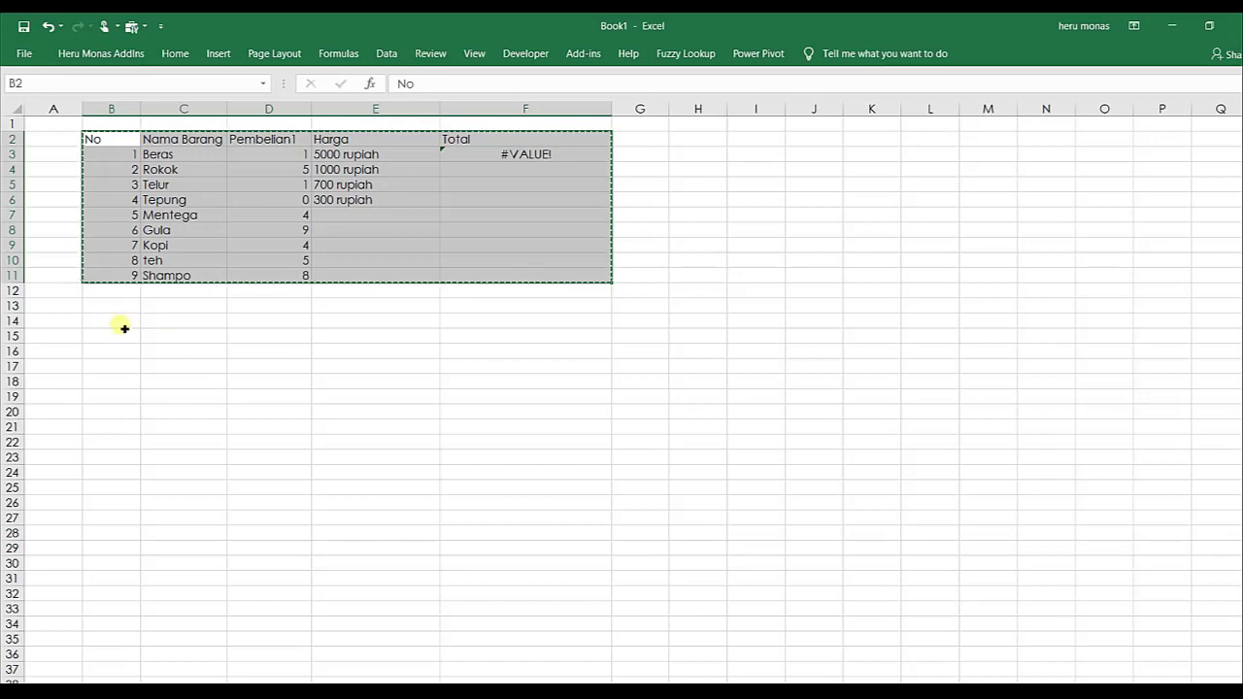
left_click(118, 322)
right_click(122, 327)
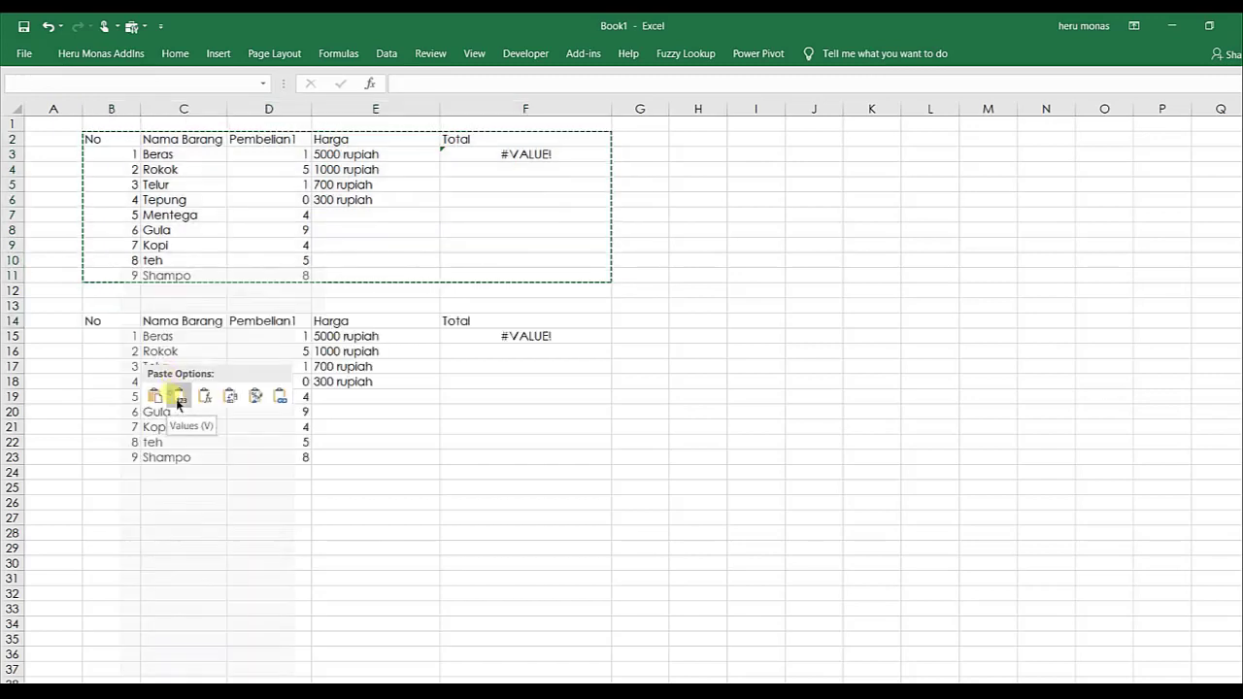
left_click(155, 396)
left_click(380, 420)
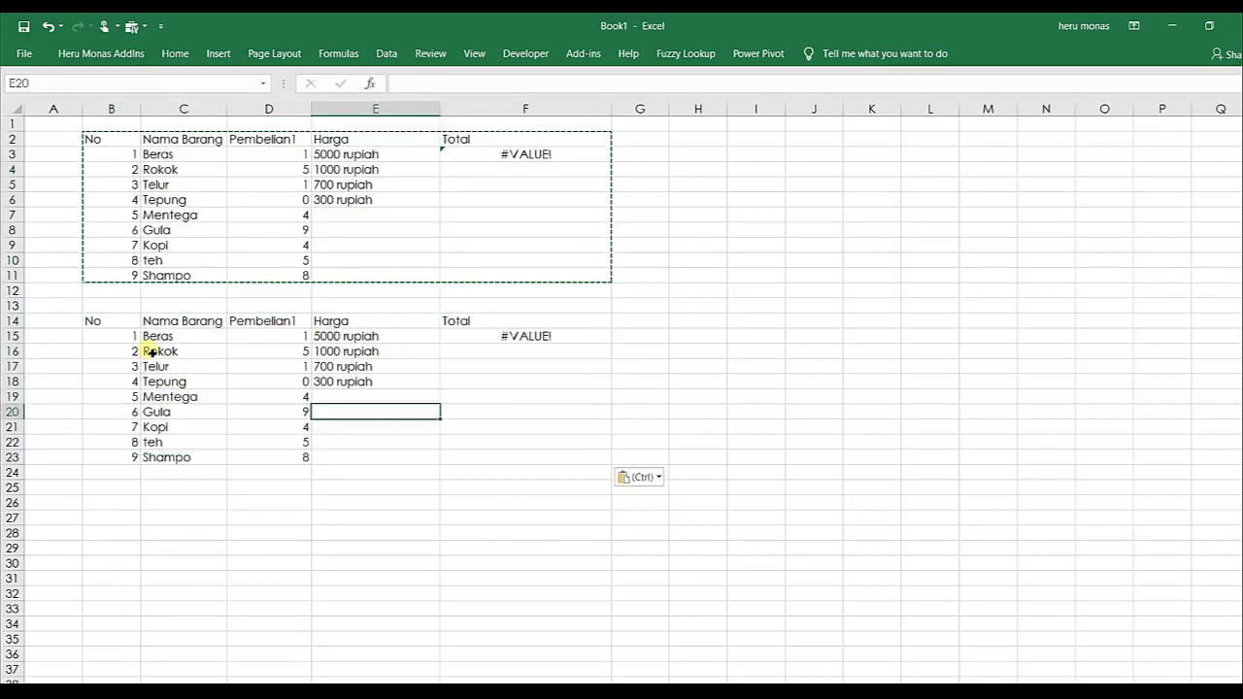
Rename the copy's price heading in E14 to Harga (rupiah).
left_click(387, 325)
double_click(386, 324)
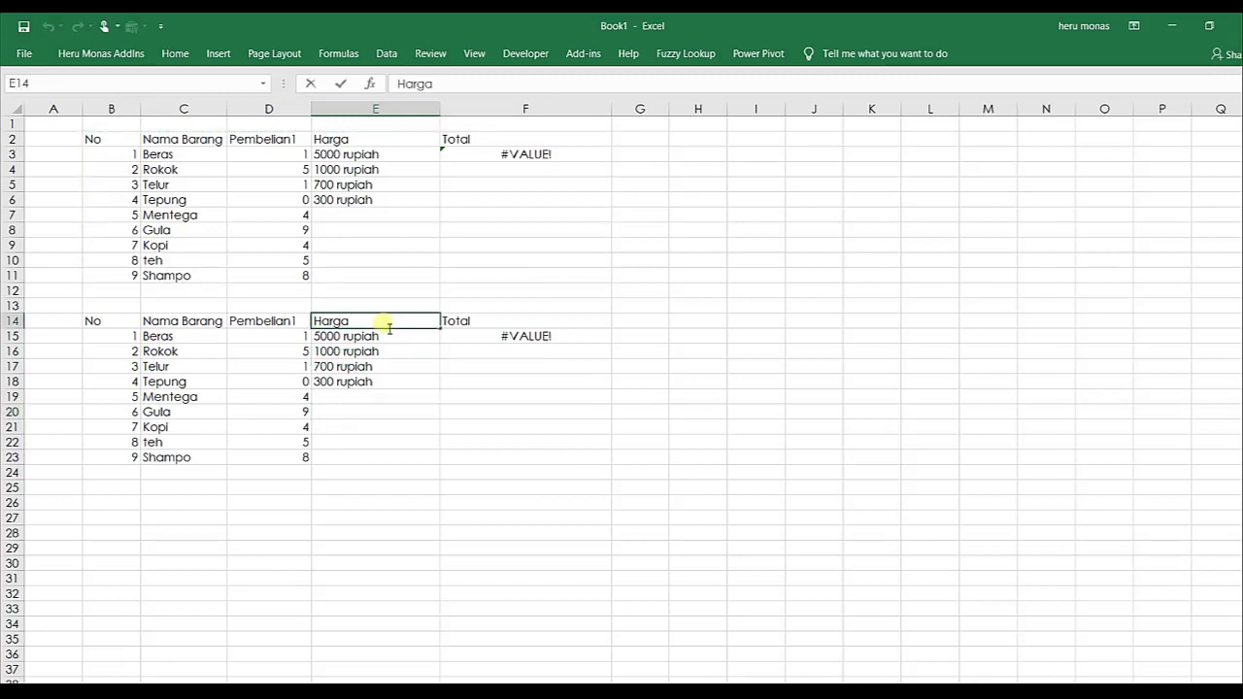
type("(")
type("rupiah")
type(")")
left_click(393, 366)
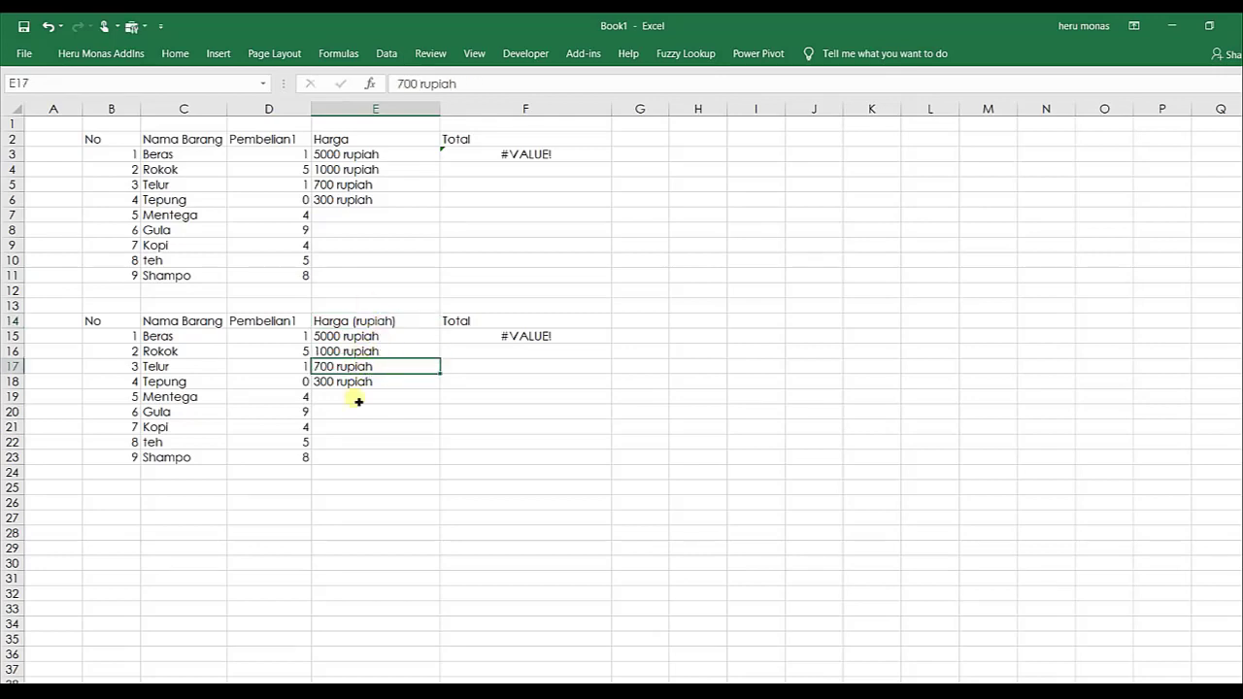
Try deleting 'rupiah' from the first copied price, undo it, and select E15:E18.
double_click(384, 337)
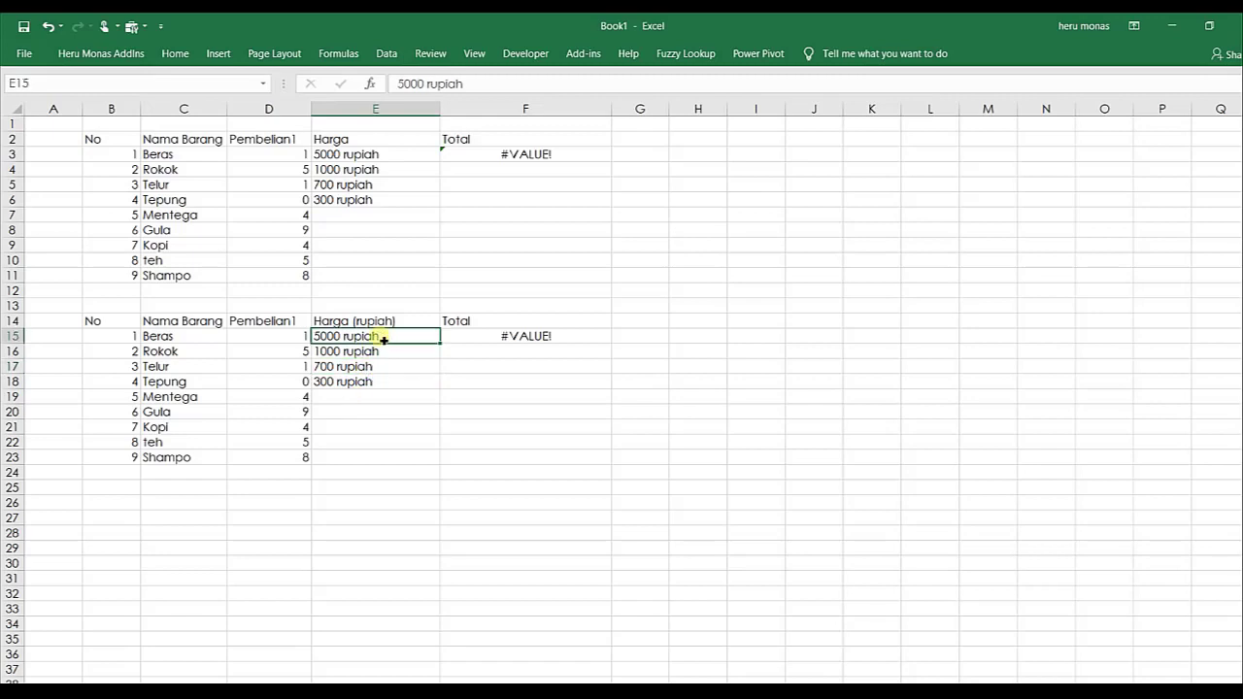
double_click(378, 335)
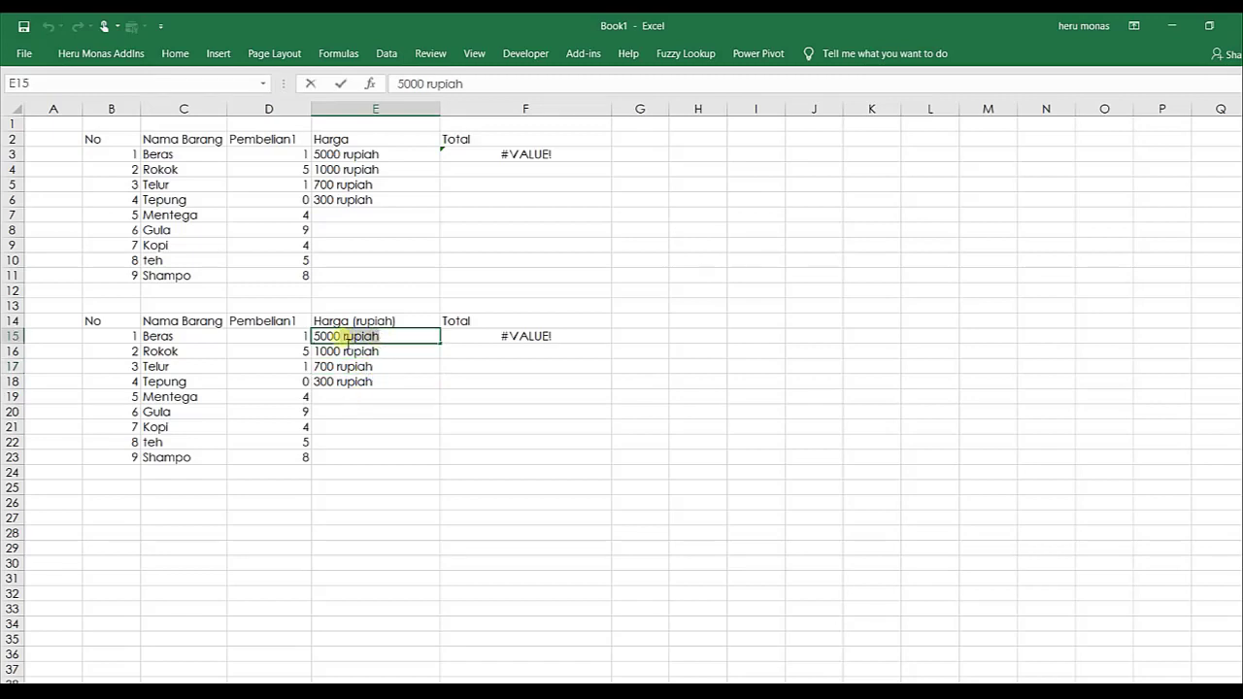
key("BackSpace")
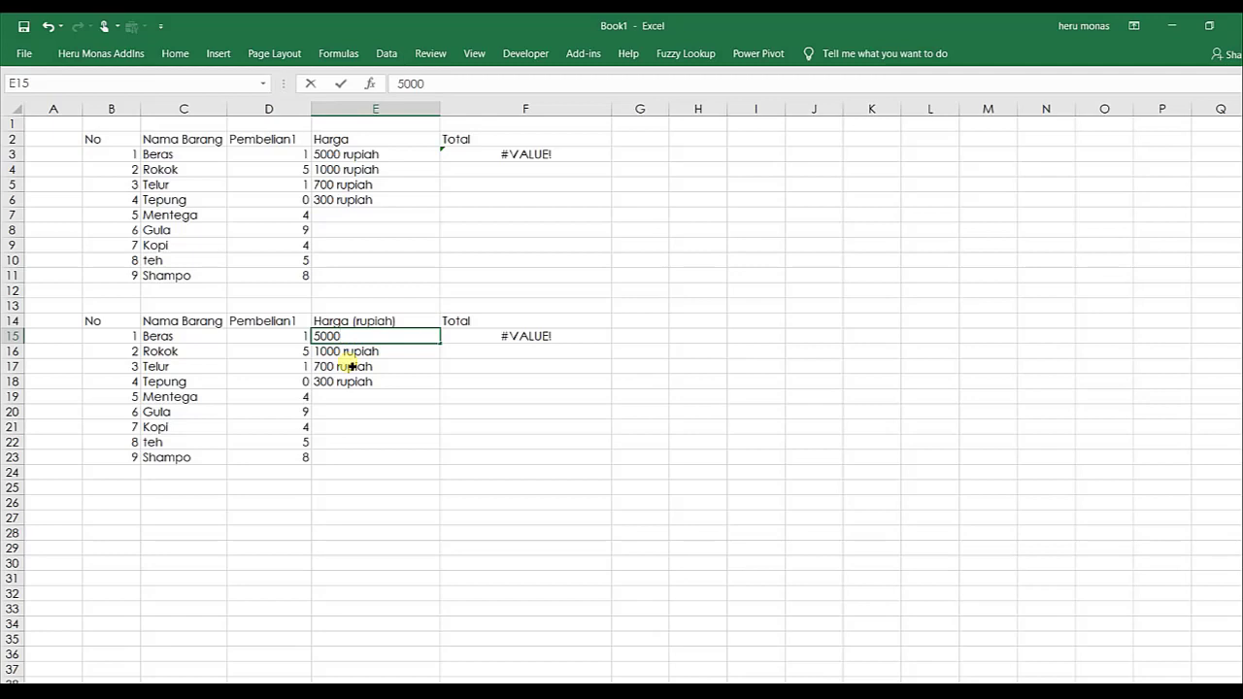
key("ctrl+z")
left_click(389, 408)
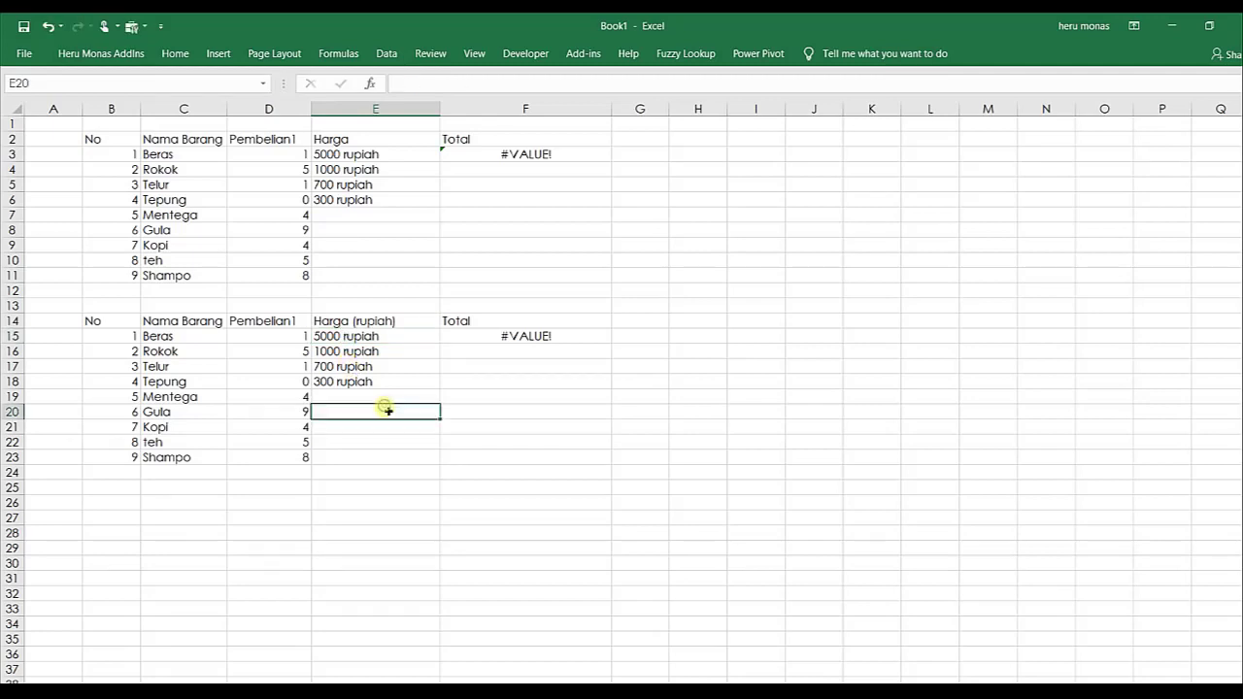
mouse_move(386, 336)
left_mouse_down()
mouse_move(391, 393)
mouse_move(391, 381)
left_mouse_up()
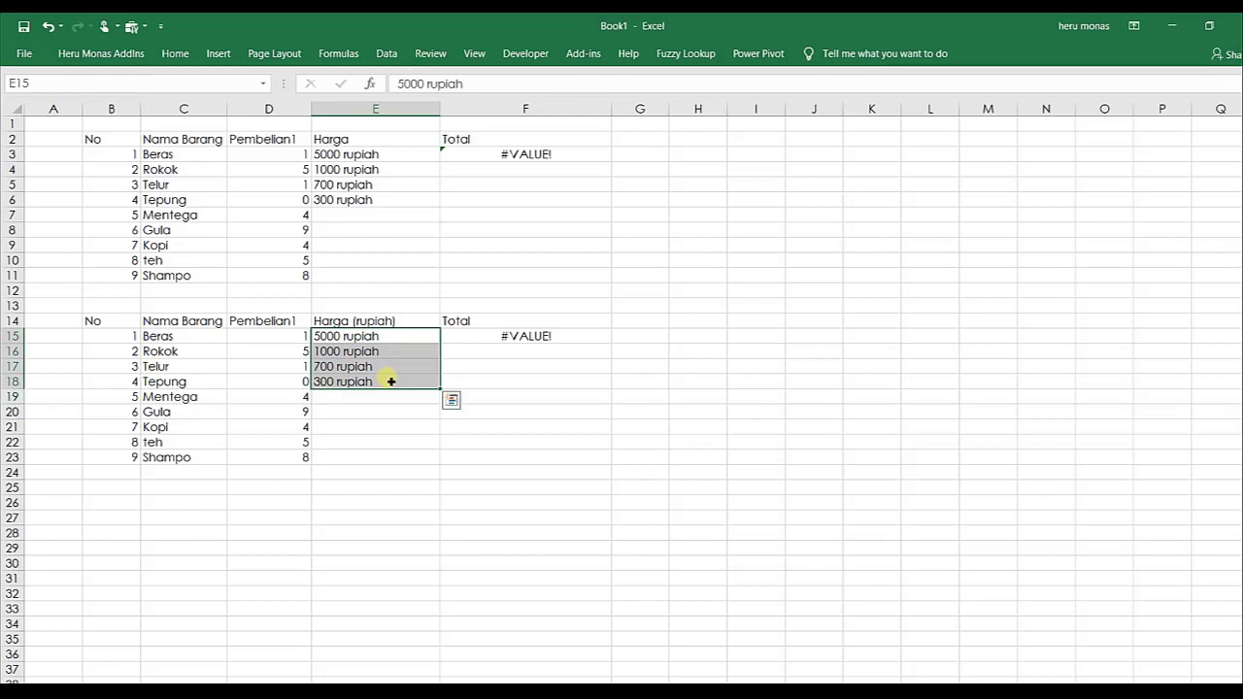
Replace 'rupiah' with nothing in E15:E18, leaving 5000, 1000, 700 and 300.
key("ctrl+f")
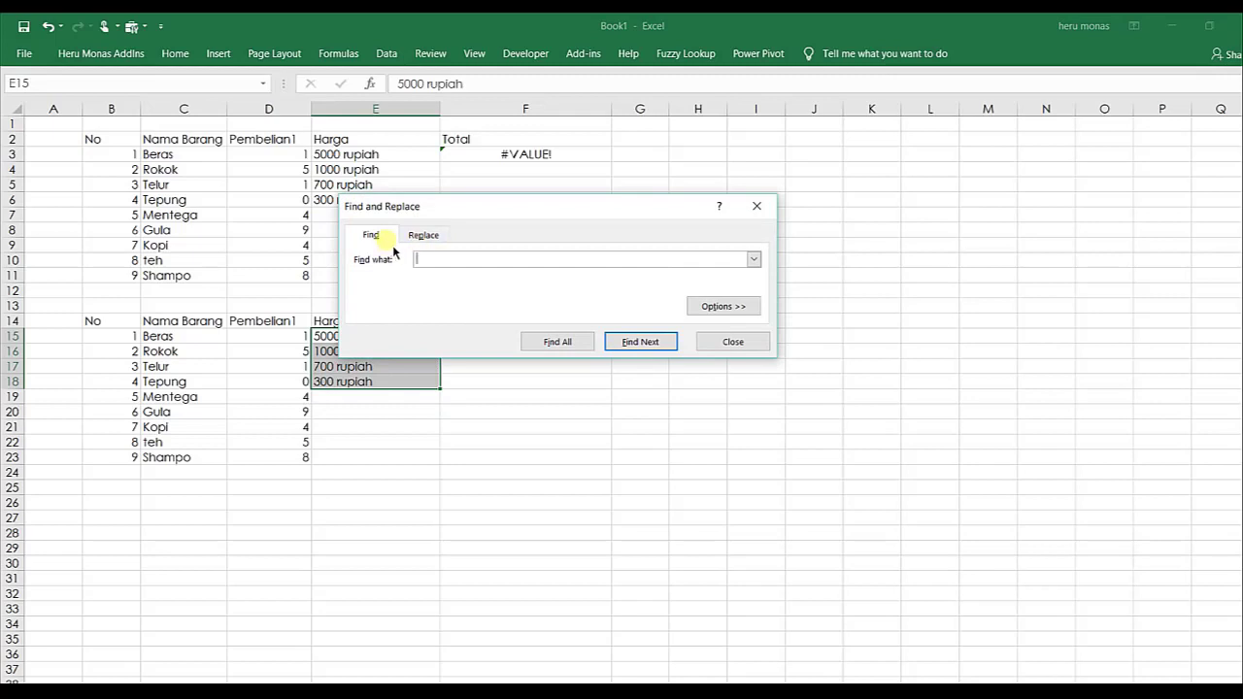
left_click(425, 236)
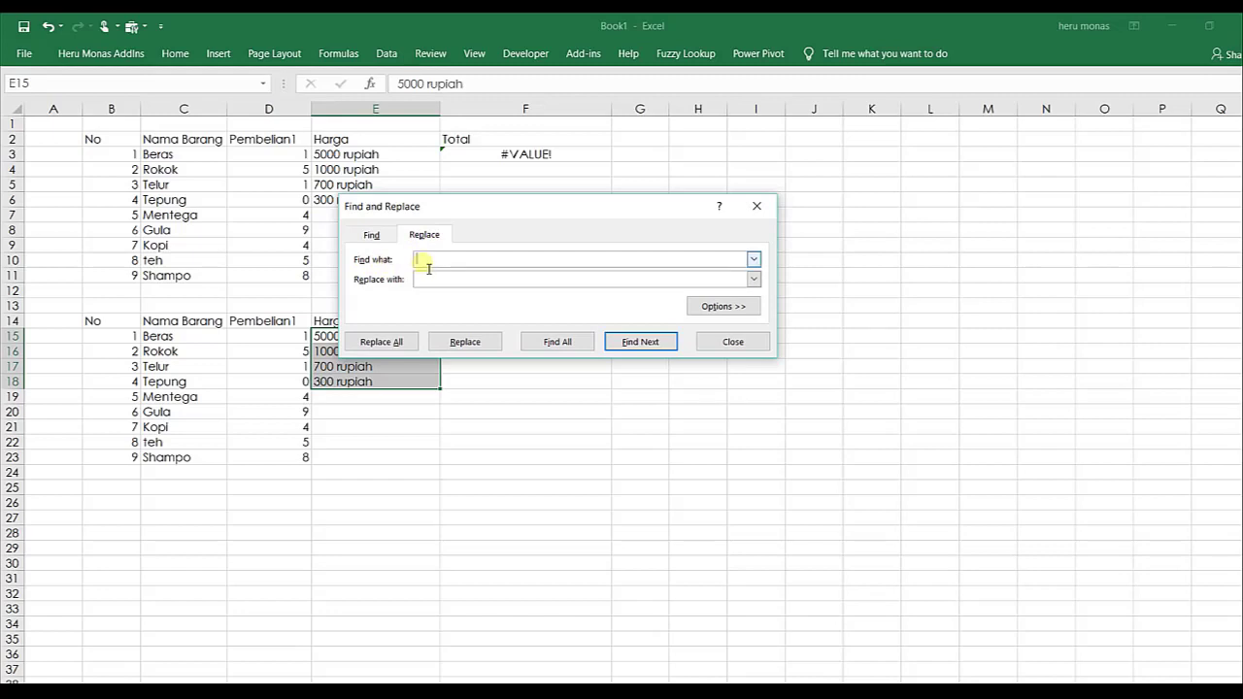
left_click_drag(453, 206, 562, 206)
type("rupiah")
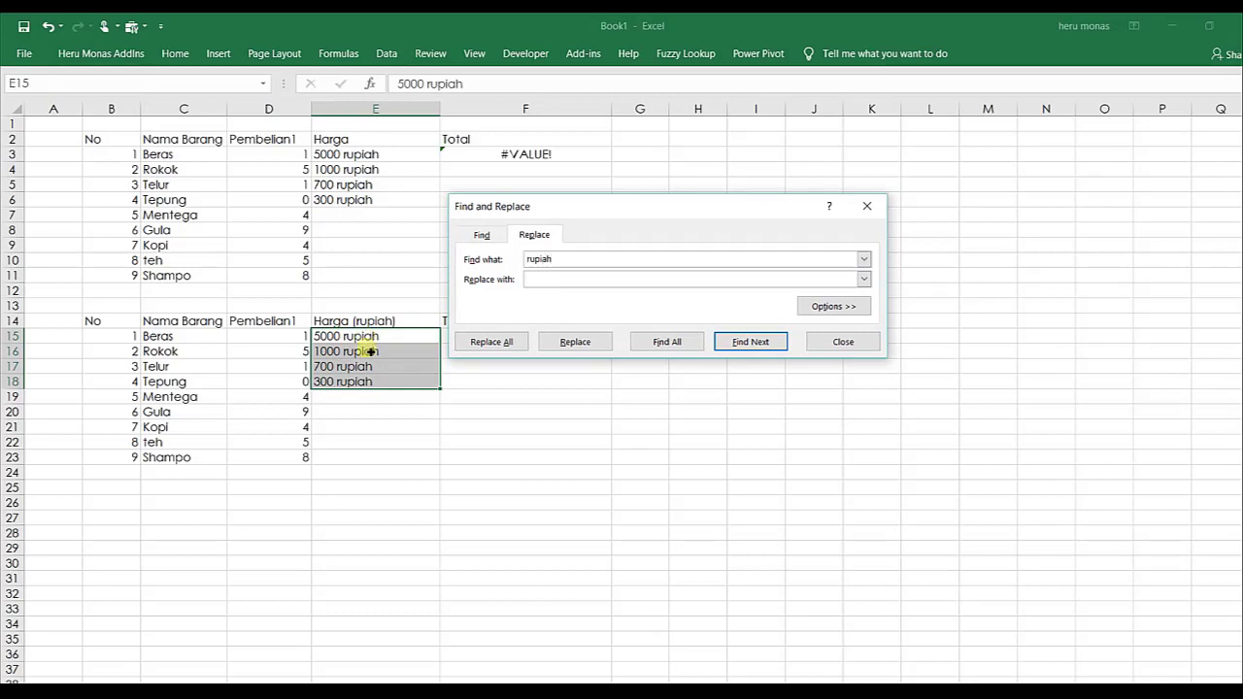
left_click(551, 279)
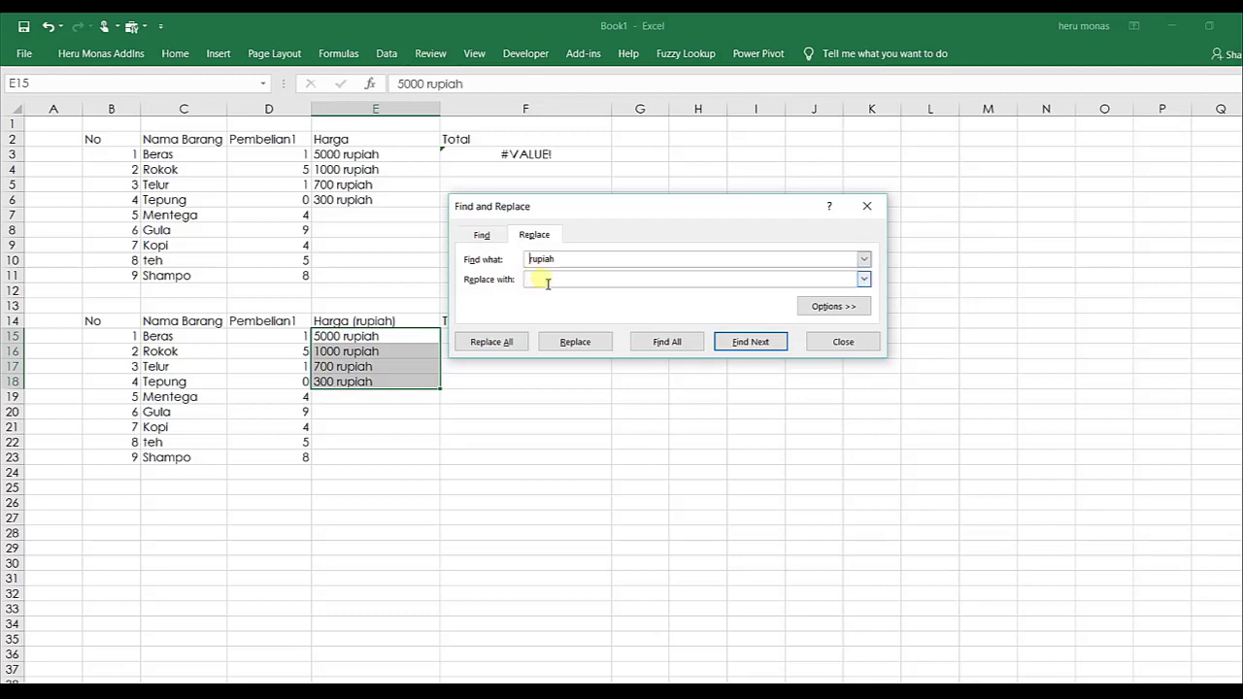
left_click(499, 349)
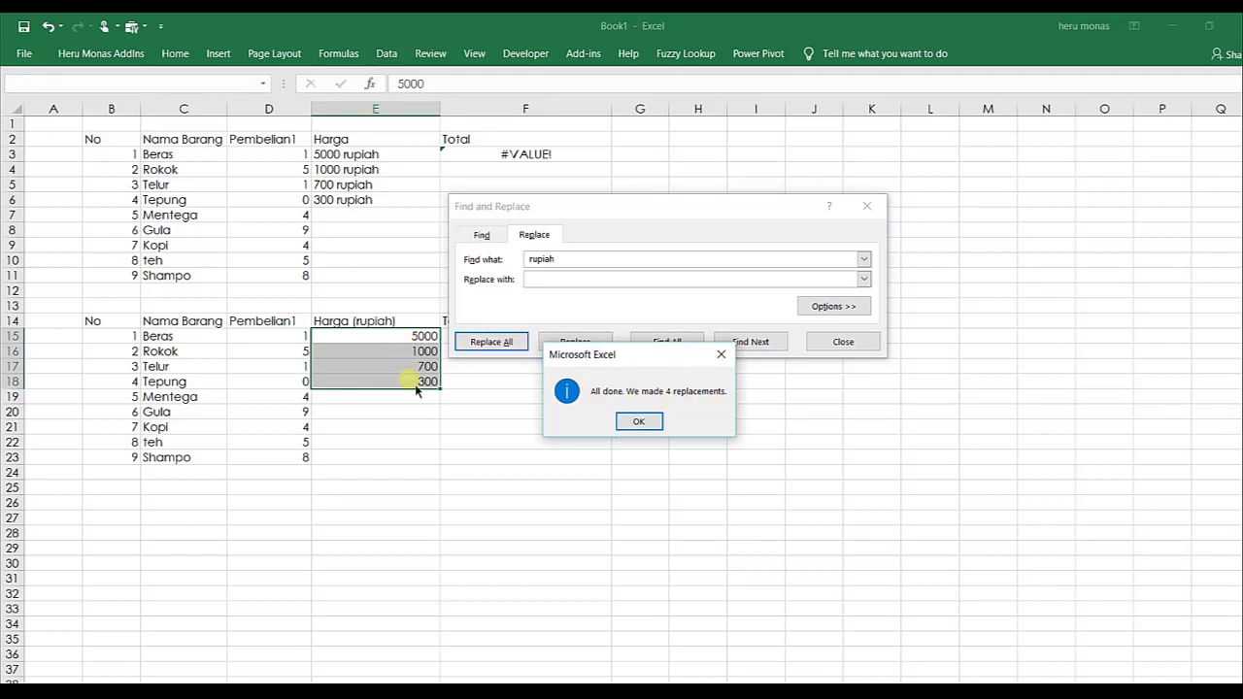
left_click(638, 423)
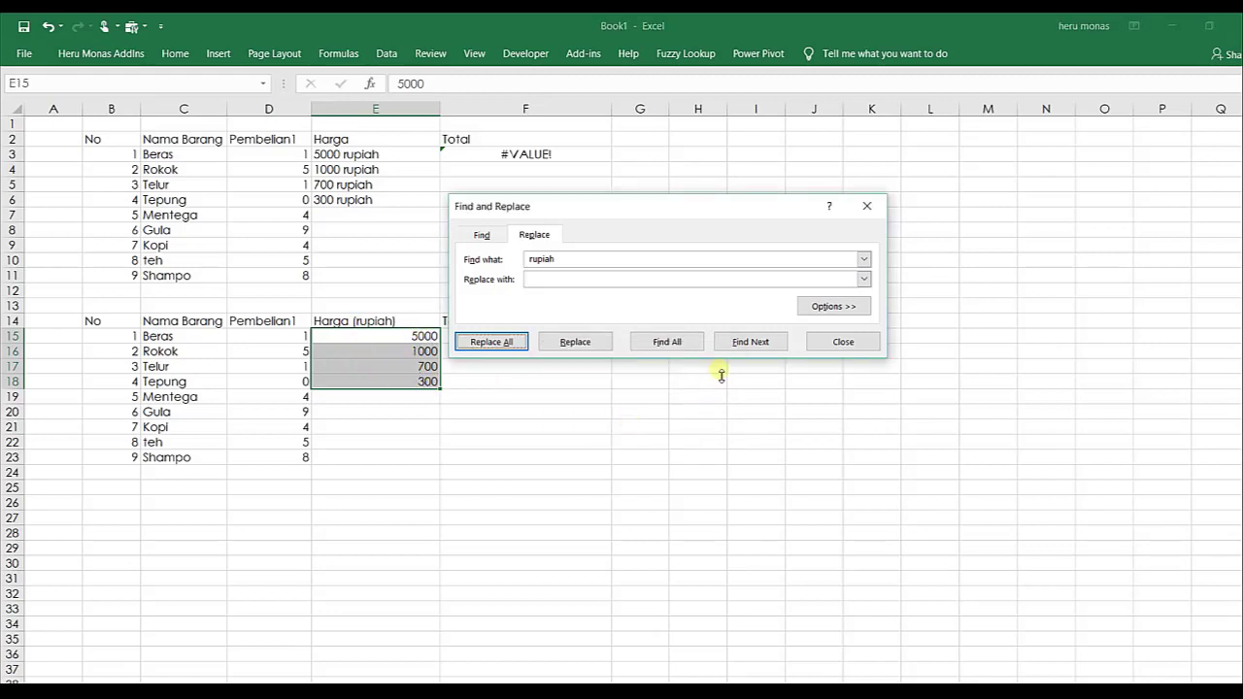
left_click(843, 341)
left_click(499, 428)
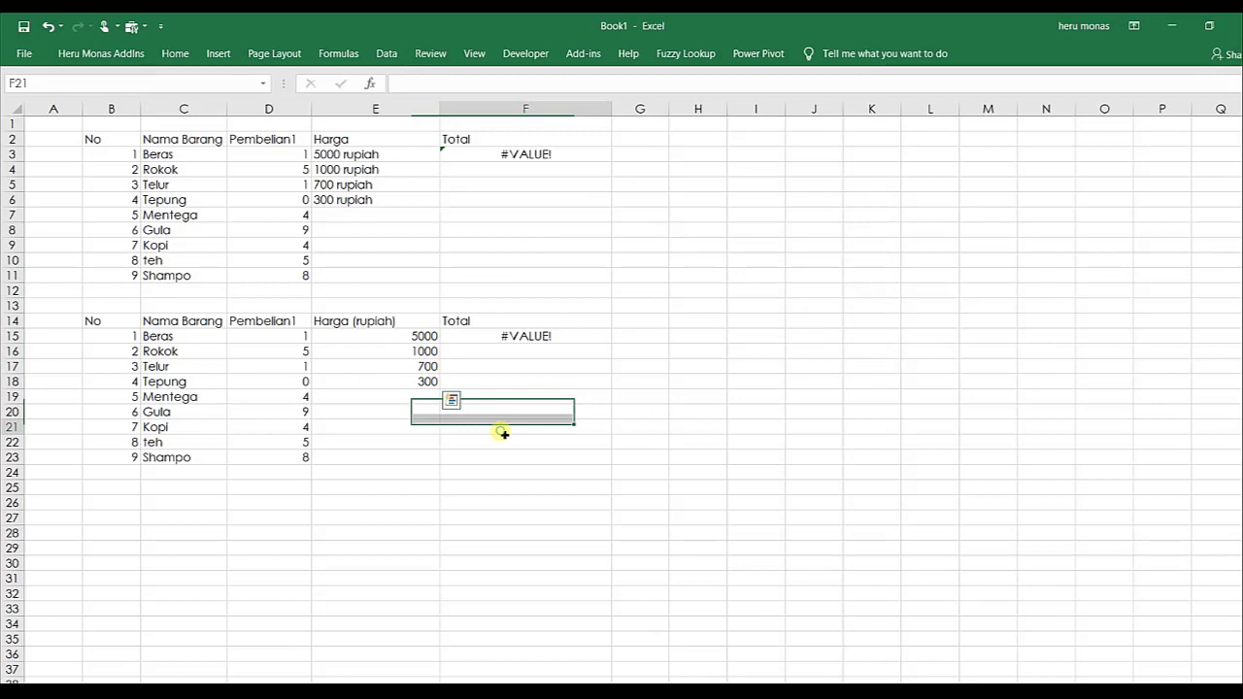
Enter =E15*D15 in F15 and fill it down to F18.
left_click(409, 340)
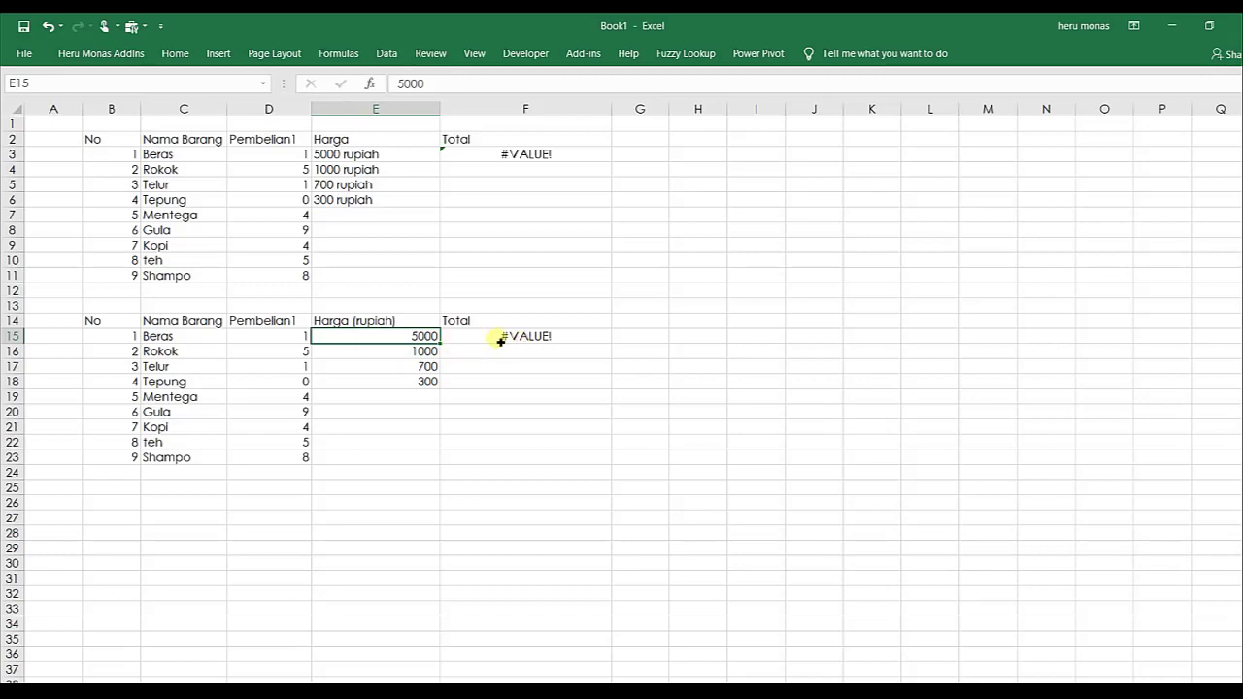
left_click(499, 340)
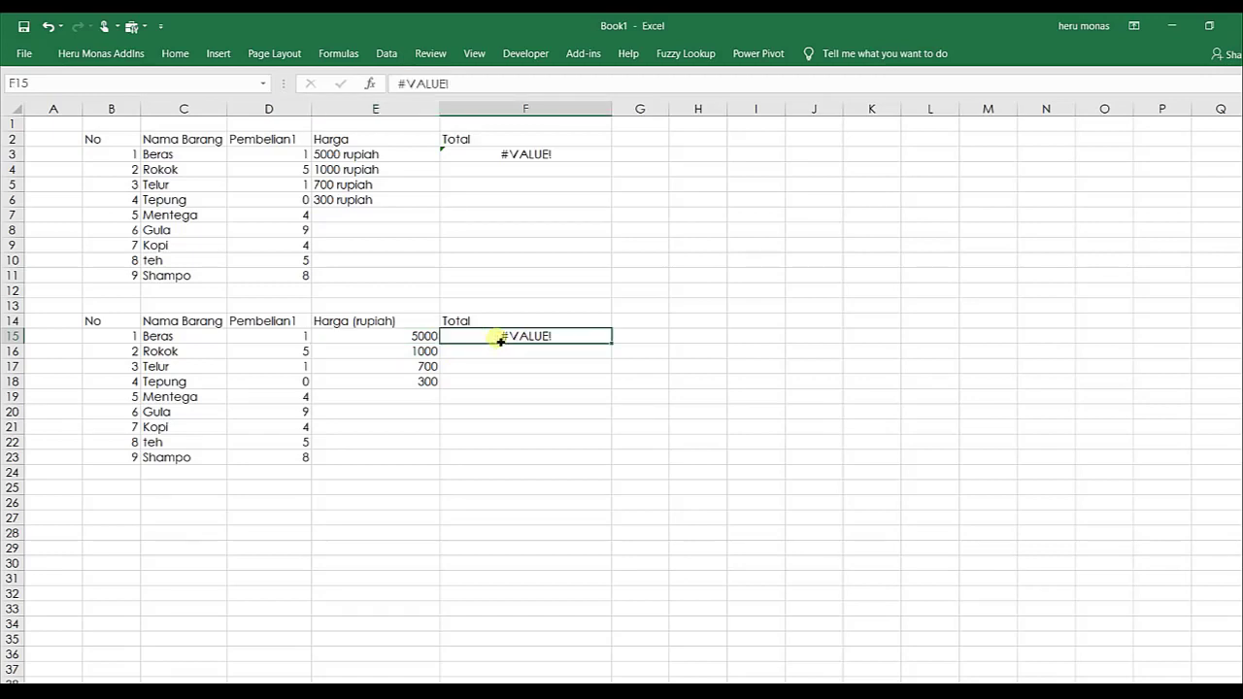
type("=")
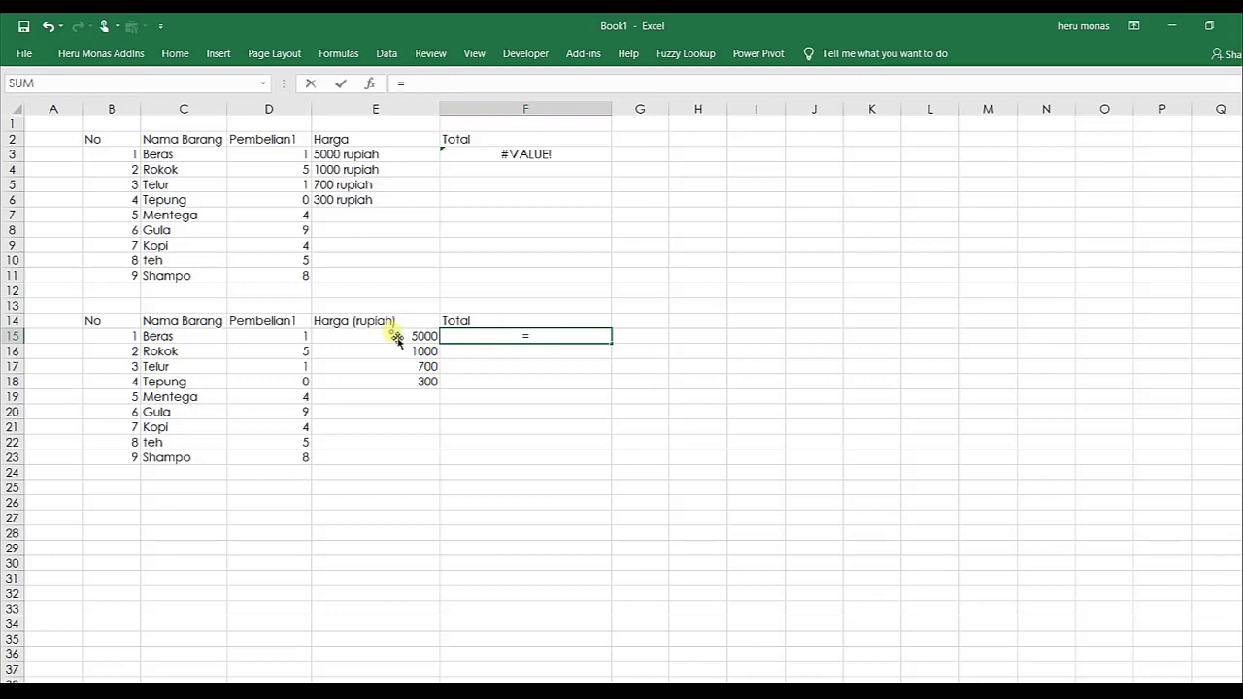
left_click(398, 338)
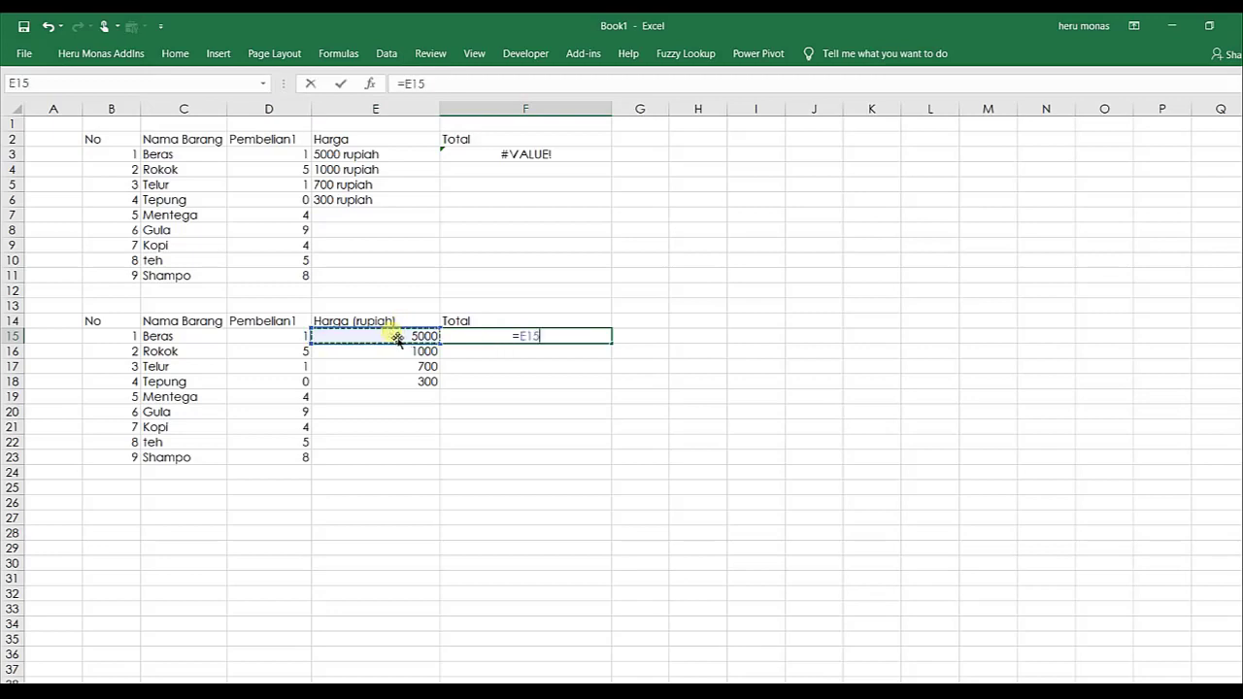
type("*")
left_click(295, 339)
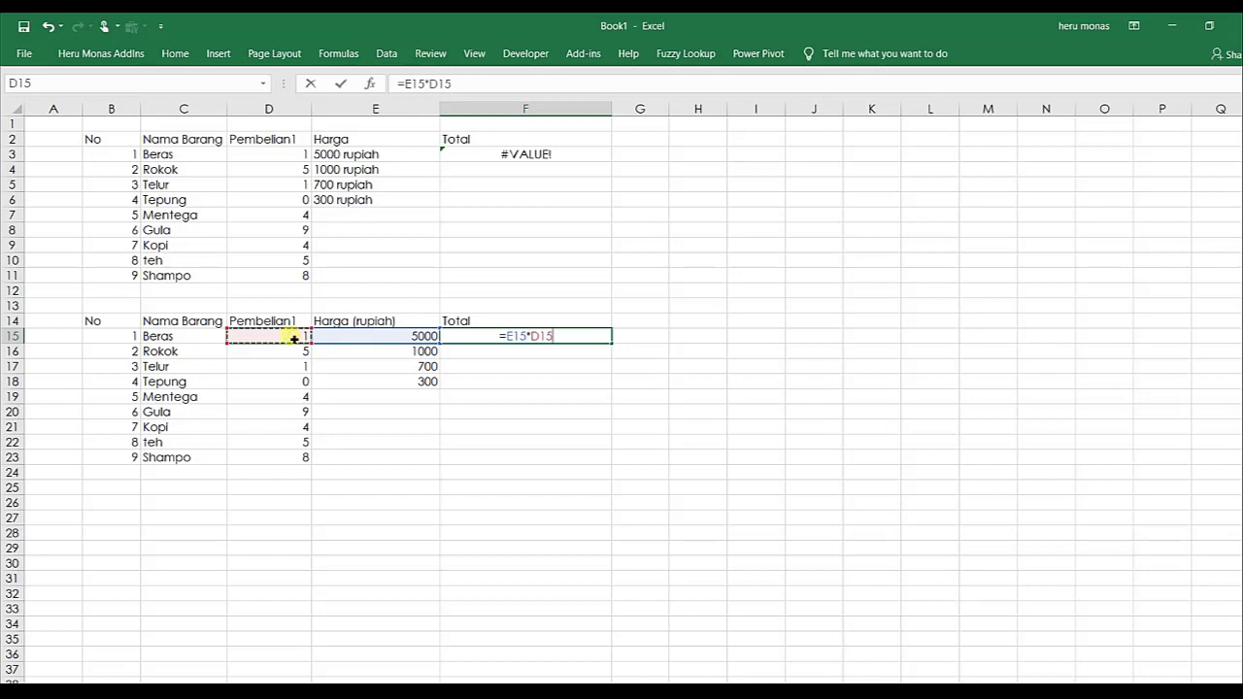
key("Return")
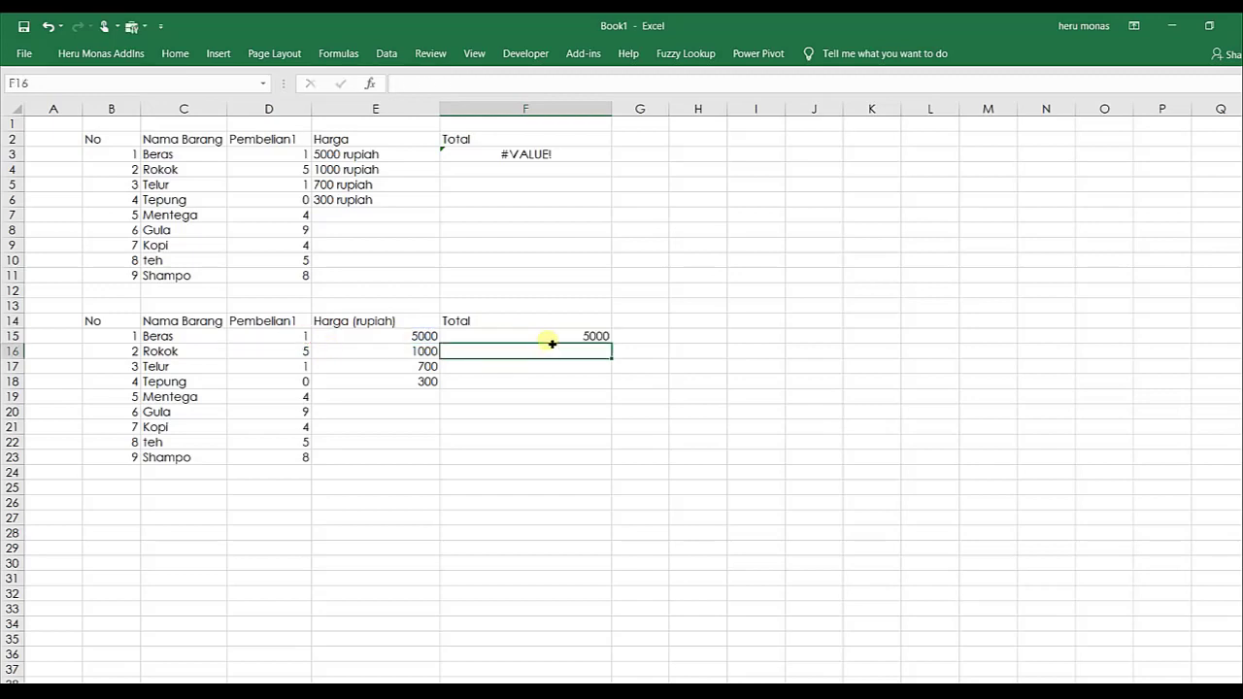
left_click(550, 339)
left_click_drag(605, 341, 608, 393)
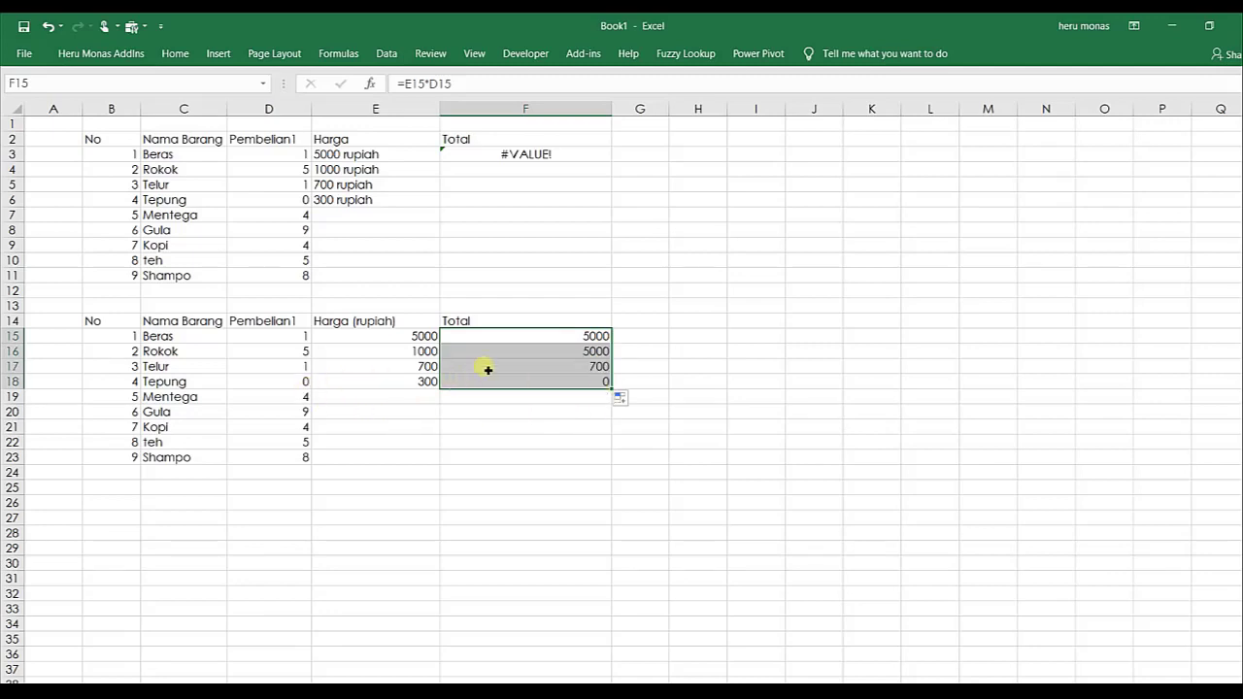
Change Tepung's quantity in D18 to 4 and check the F18 Total.
left_click(297, 384)
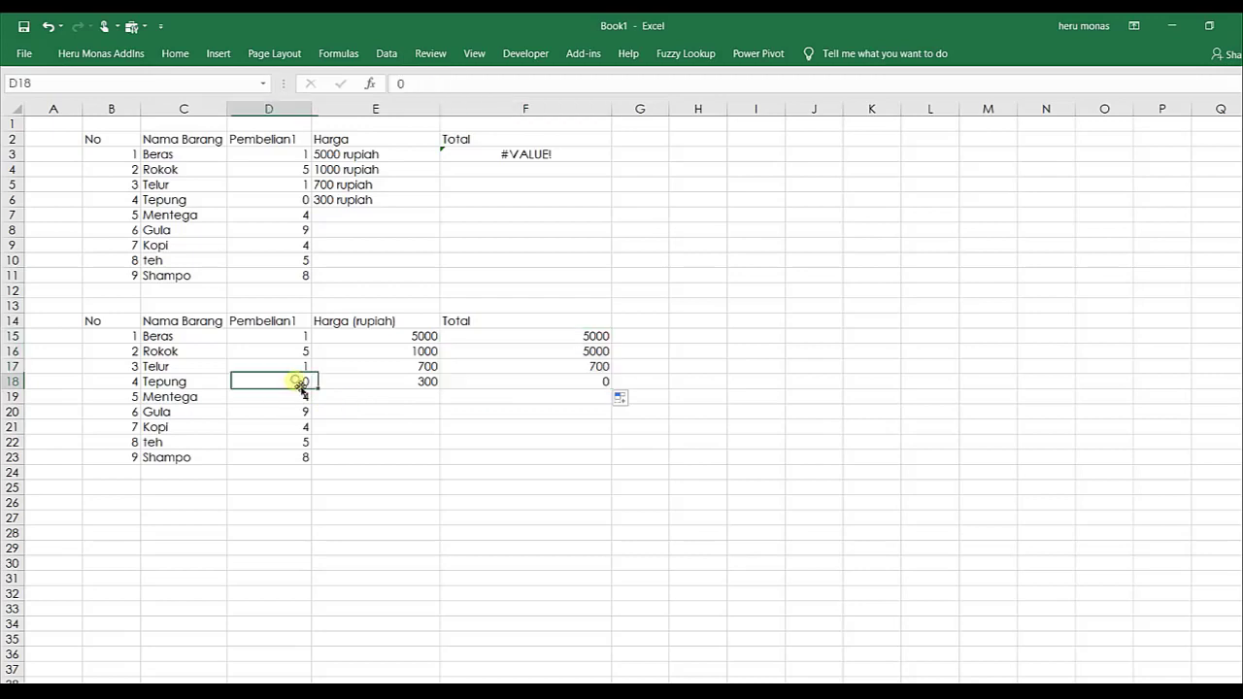
type("4")
left_click(374, 411)
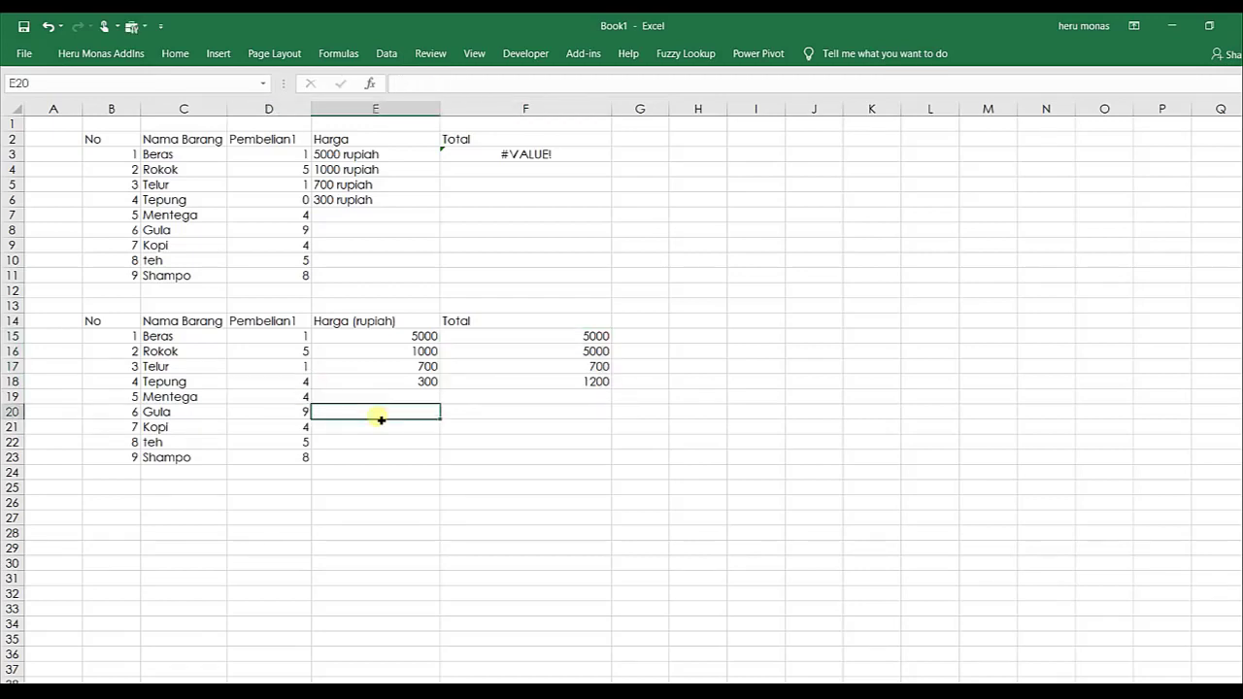
left_click(588, 386)
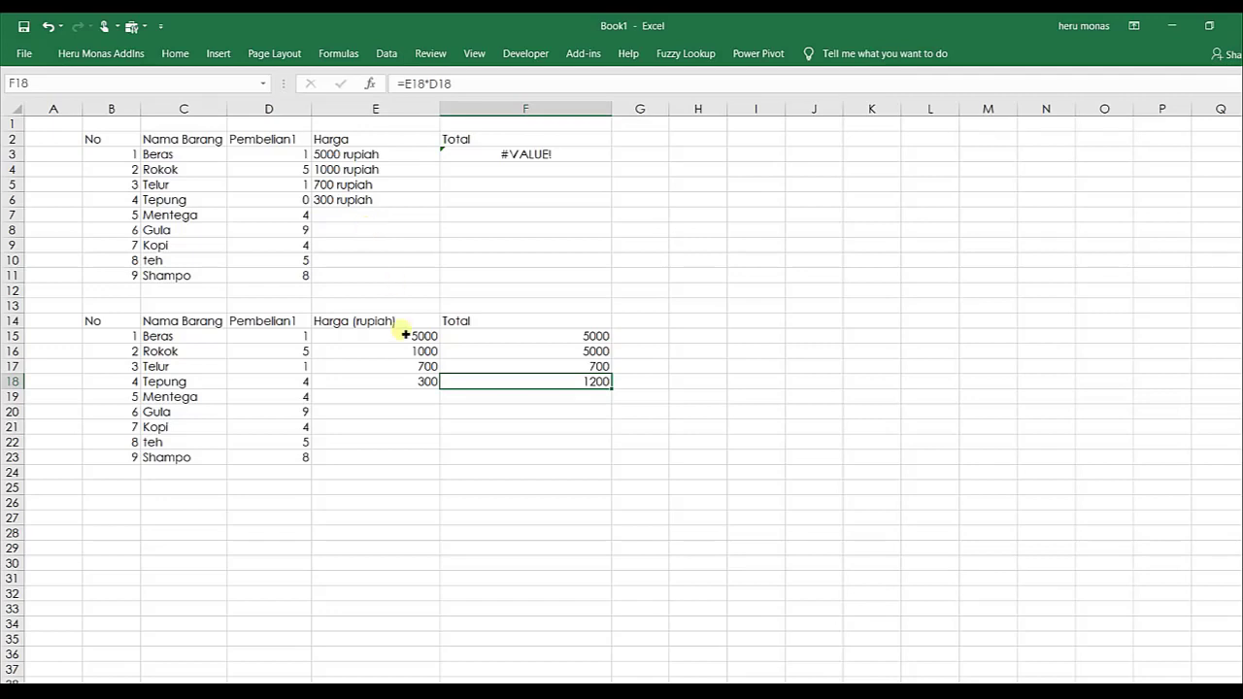
Copy prices E15:E18 into E19:E22 and fill 300 into E23.
left_click(407, 396)
left_click_drag(406, 341, 408, 382)
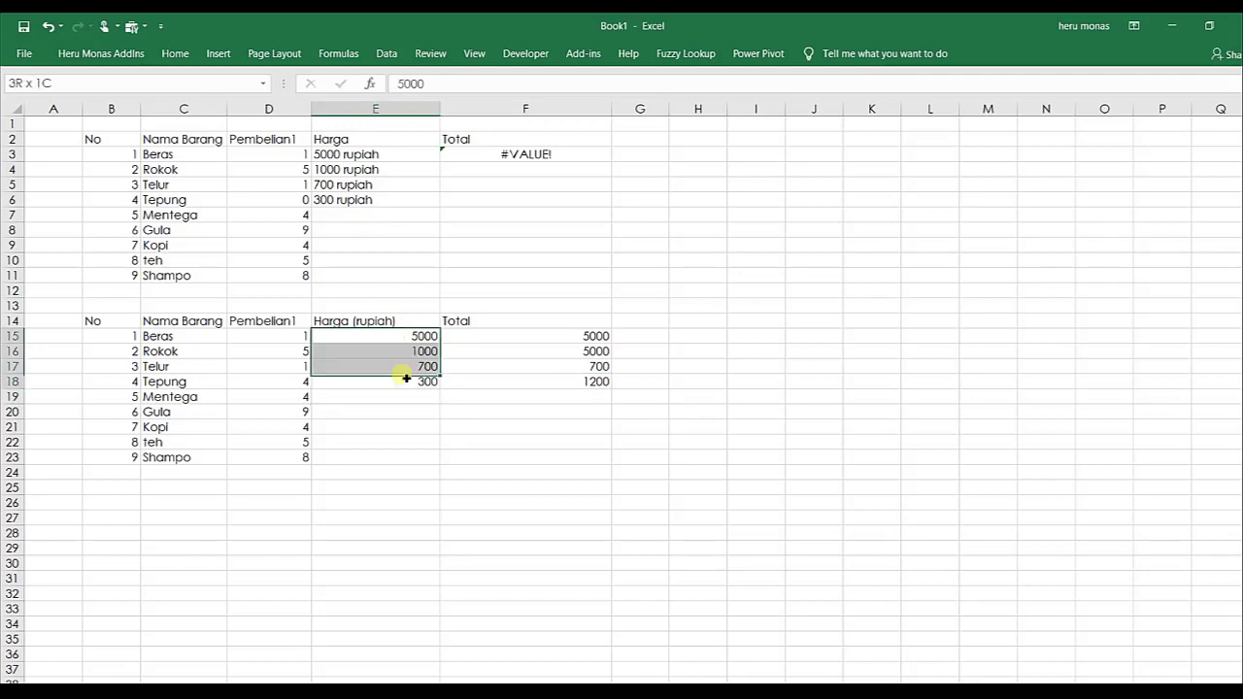
key("ctrl+c")
left_click(404, 402)
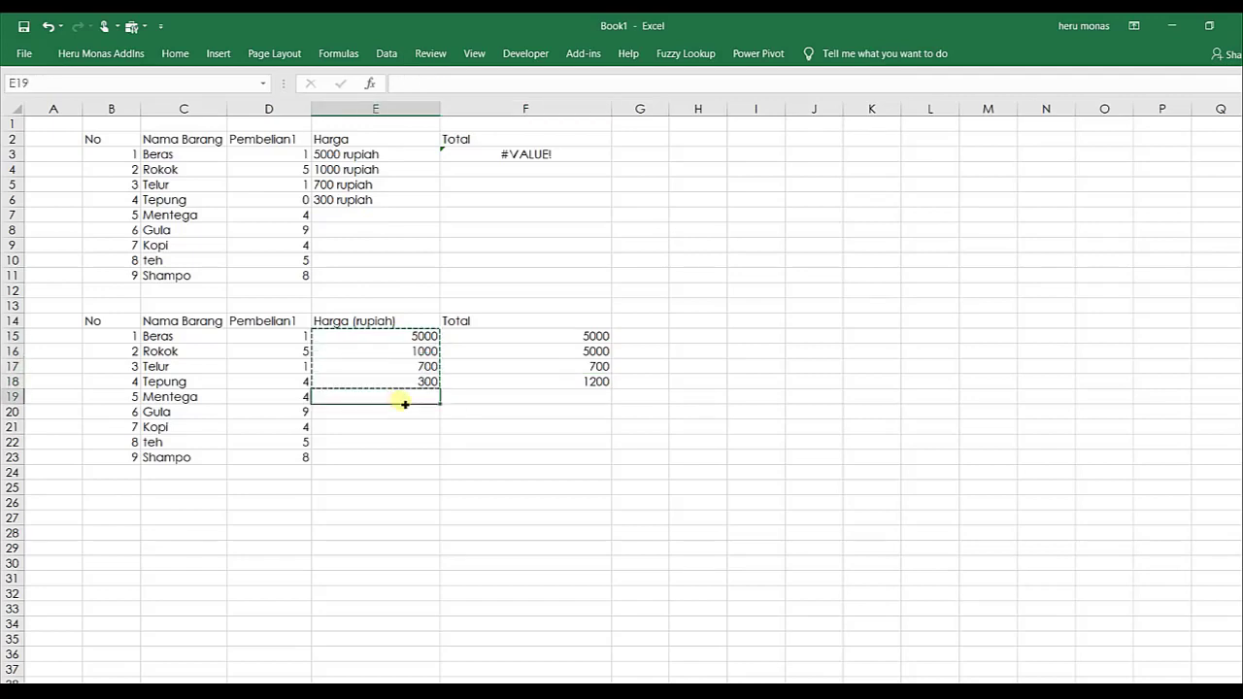
key("ctrl+v")
left_click(406, 461)
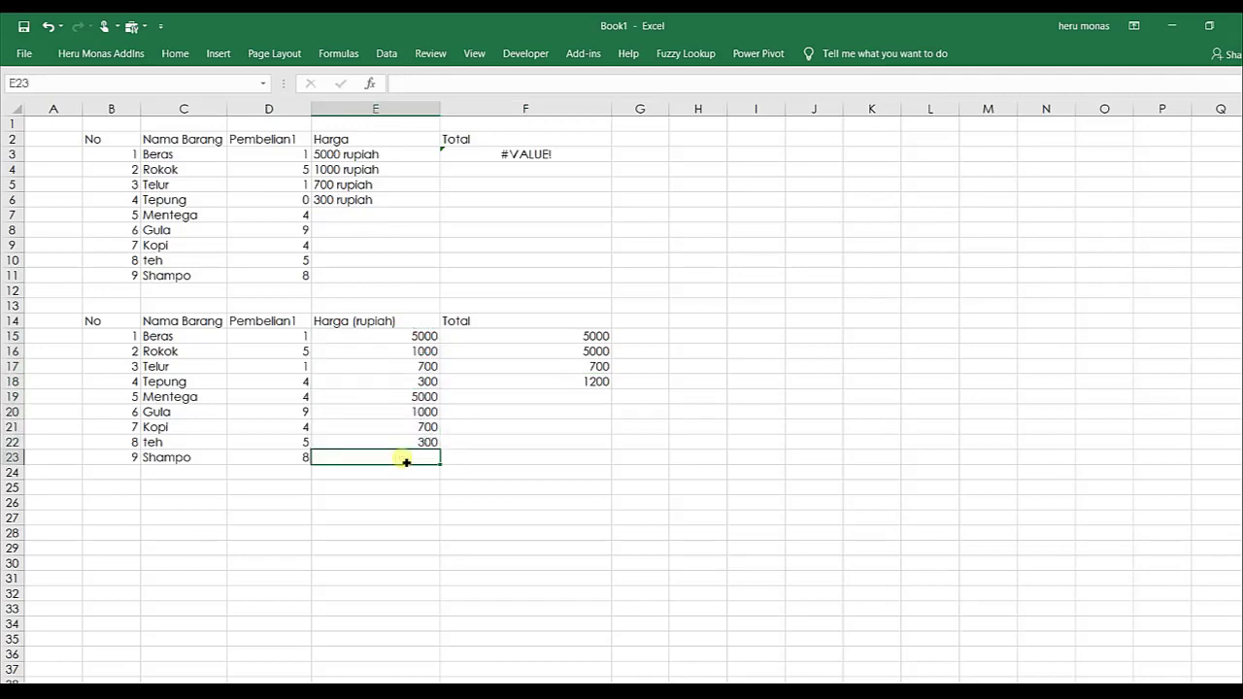
left_click_drag(406, 461, 404, 458)
left_click(431, 474)
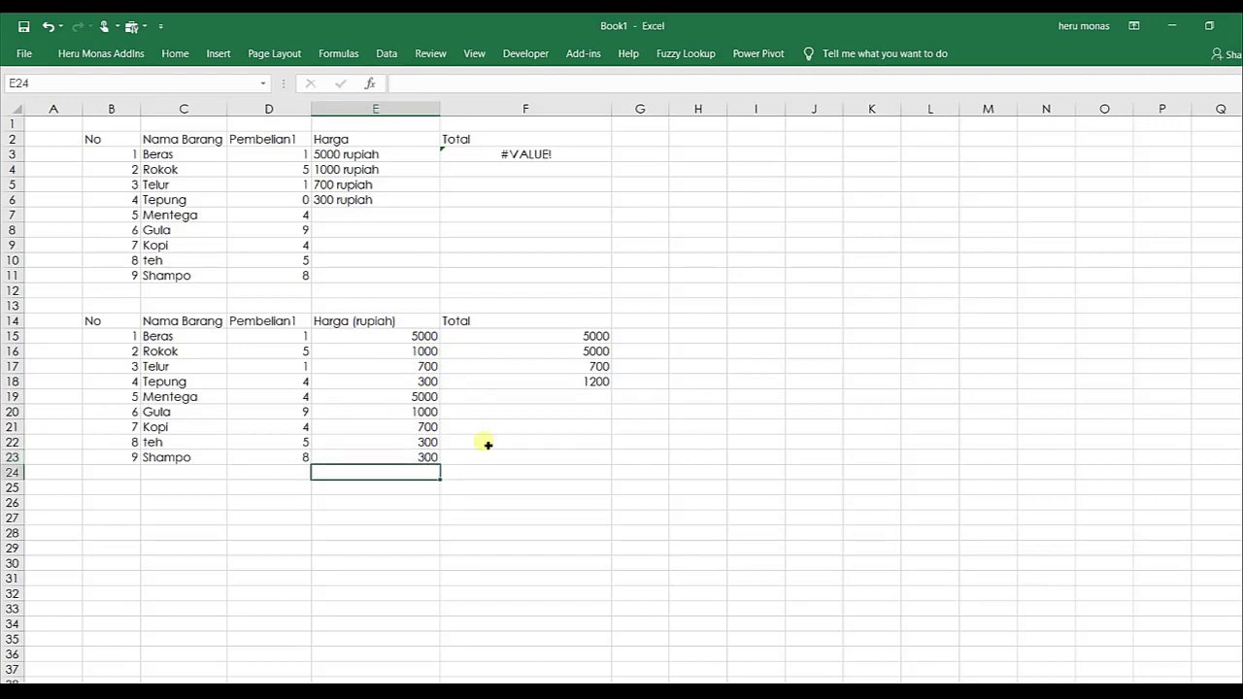
Fill the Total formula from F18 down to F23.
left_click(566, 382)
mouse_move(610, 388)
left_mouse_down()
mouse_move(604, 478)
mouse_move(602, 462)
left_mouse_up()
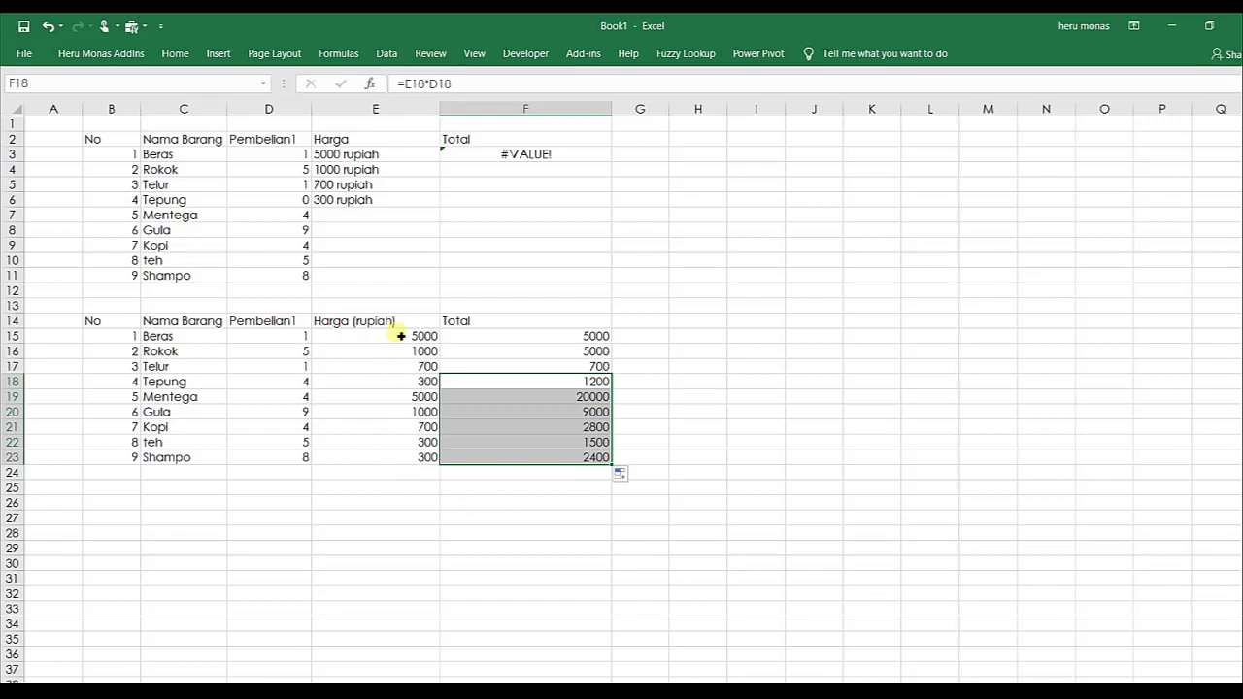
left_click_drag(401, 338, 401, 456)
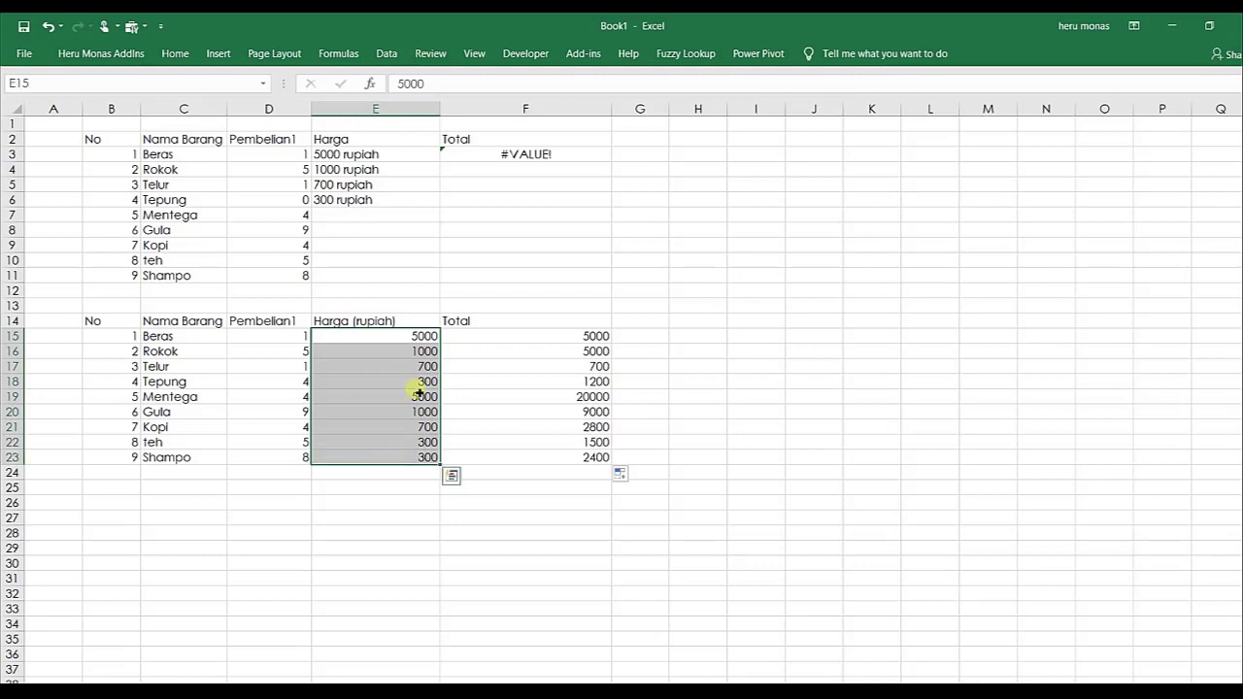
Delete '(rupiah)' from the E14 heading so it reads Harga, then reselect E15:E23.
left_click(401, 336)
left_click_drag(407, 356, 409, 459)
left_click(408, 320)
left_click_drag(375, 329, 348, 327)
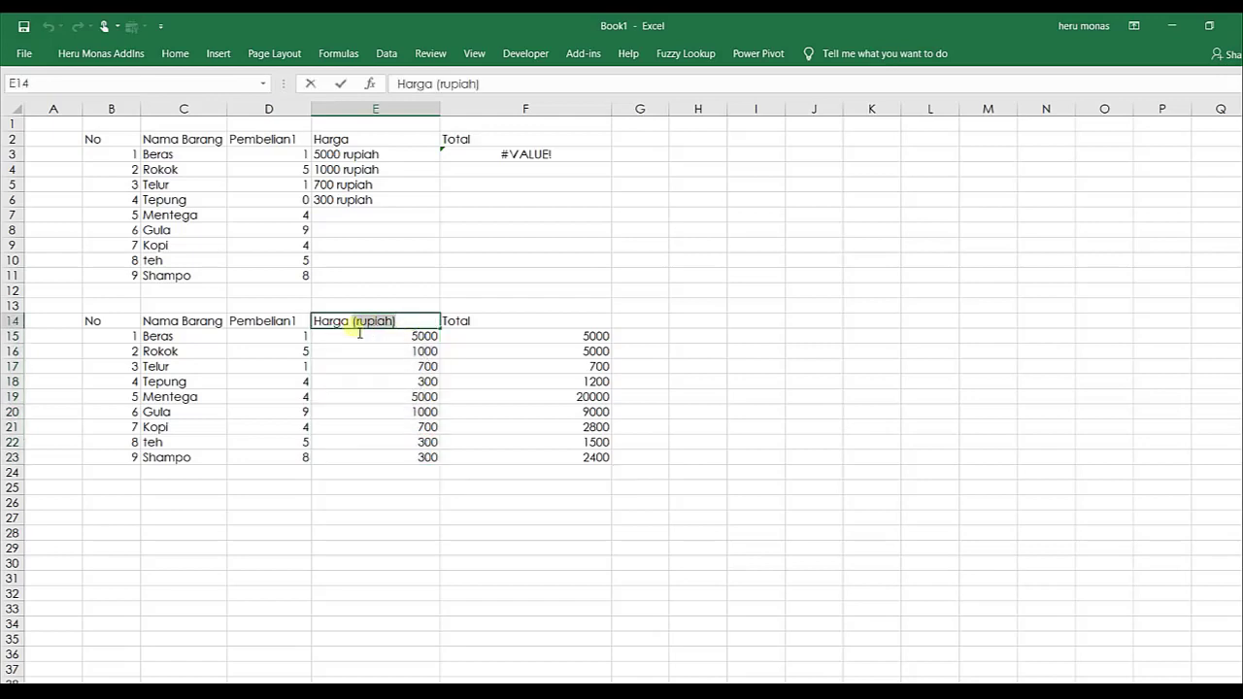
key("BackSpace")
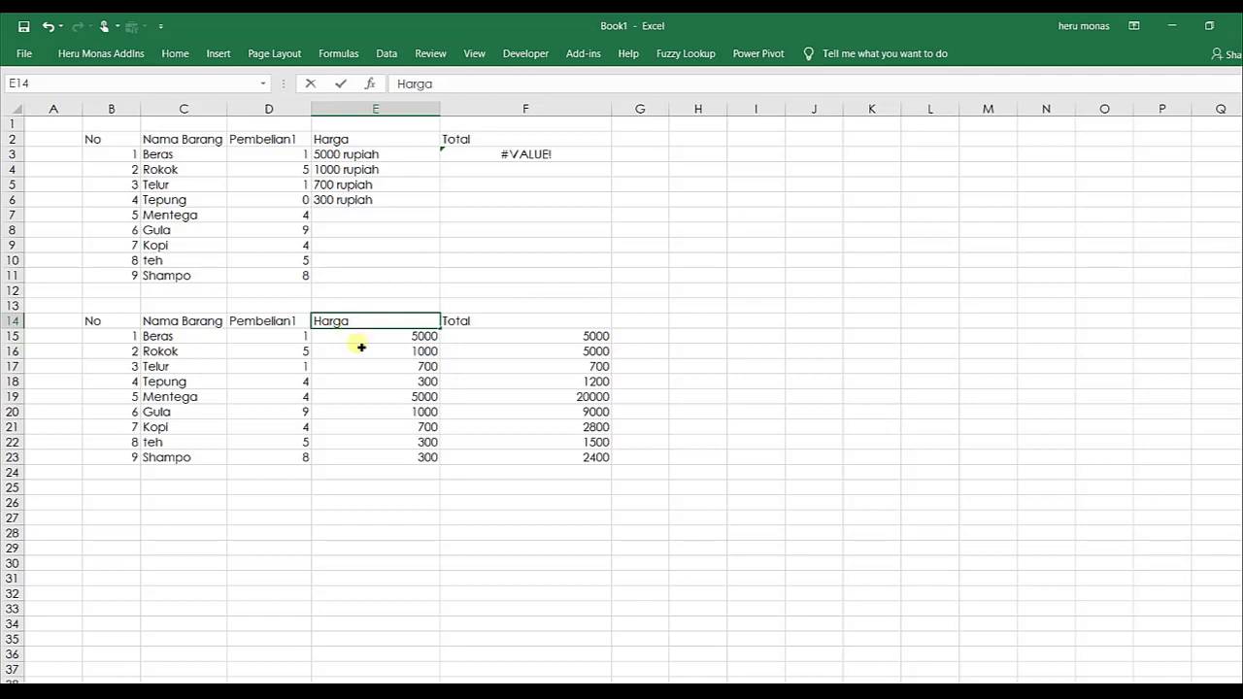
left_click(375, 367)
left_click_drag(378, 339, 368, 463)
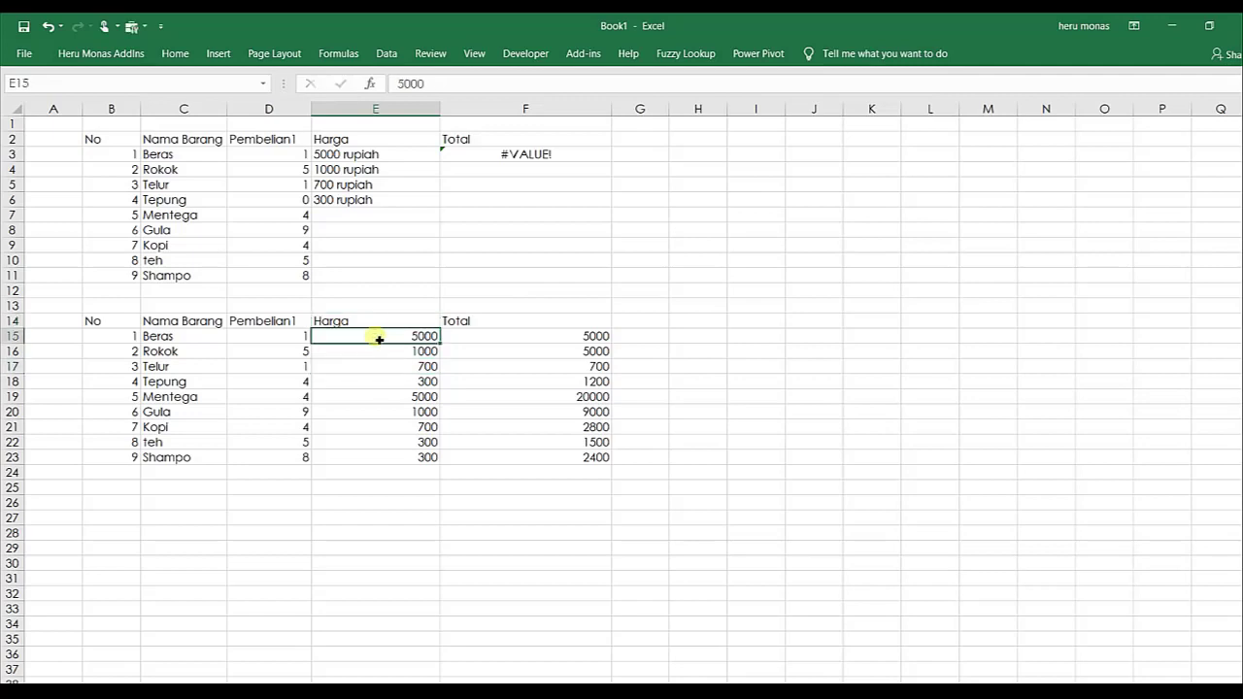
Apply the custom number format 0 " rupiah" to prices E15:E23 through Format Cells.
right_click(370, 464)
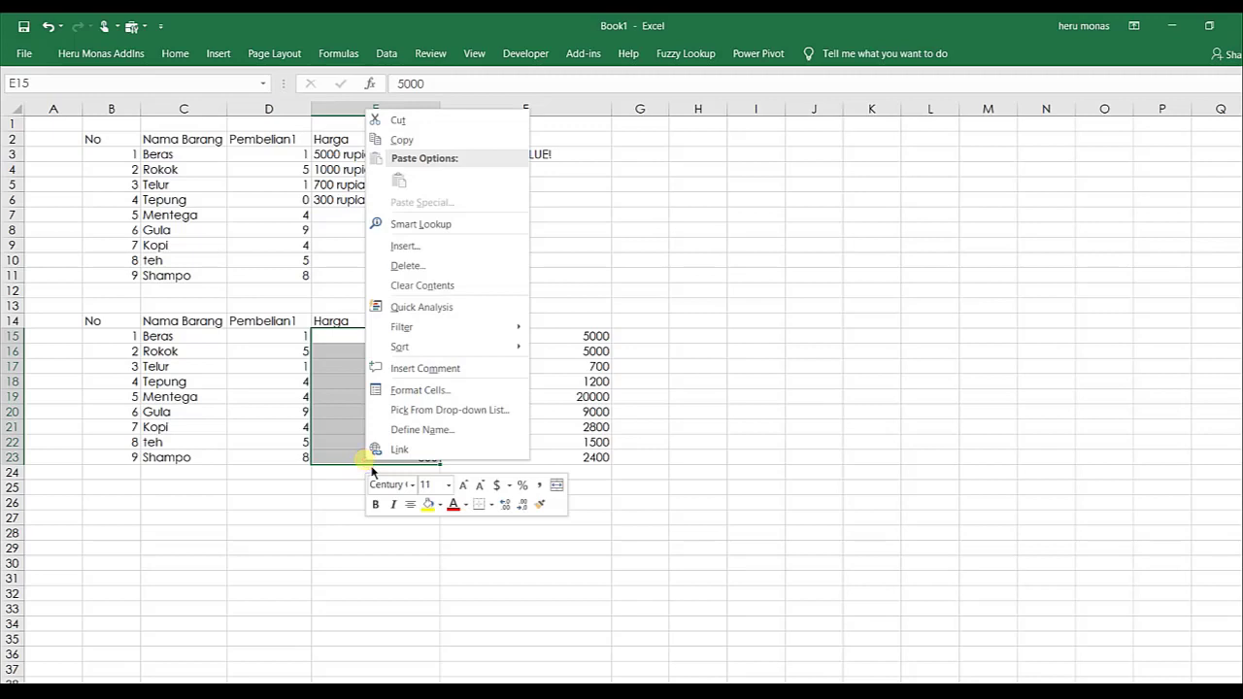
left_click(420, 391)
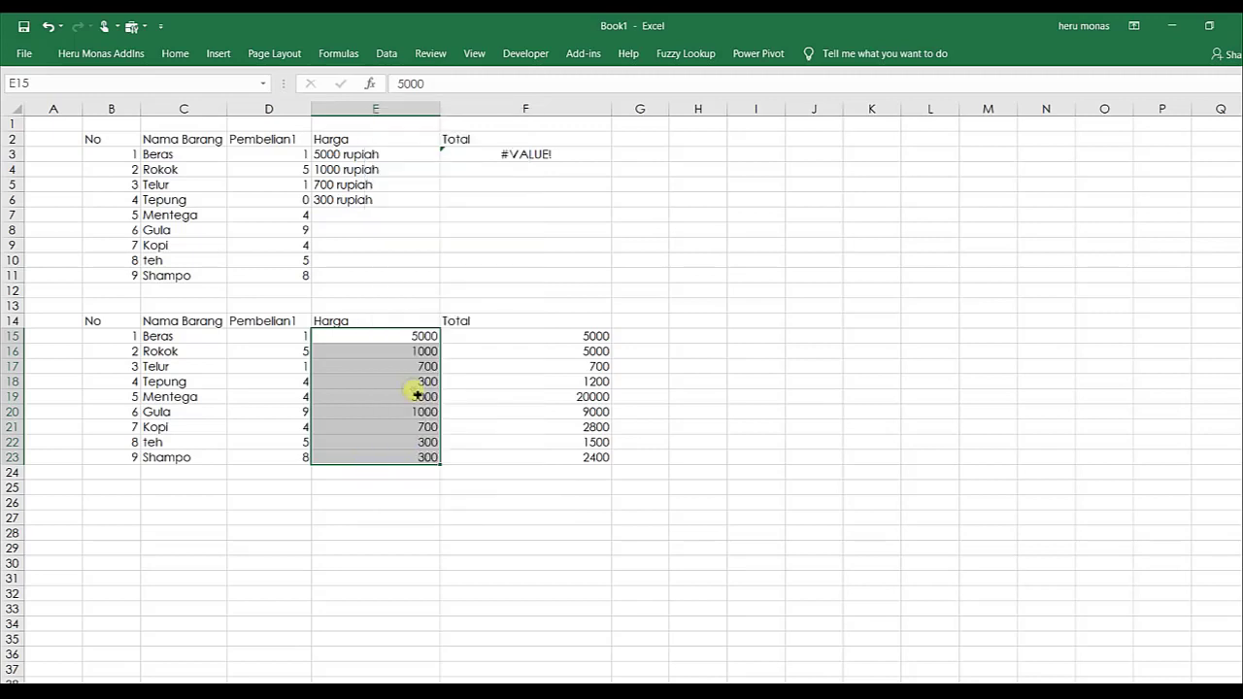
left_click_drag(314, 199, 593, 153)
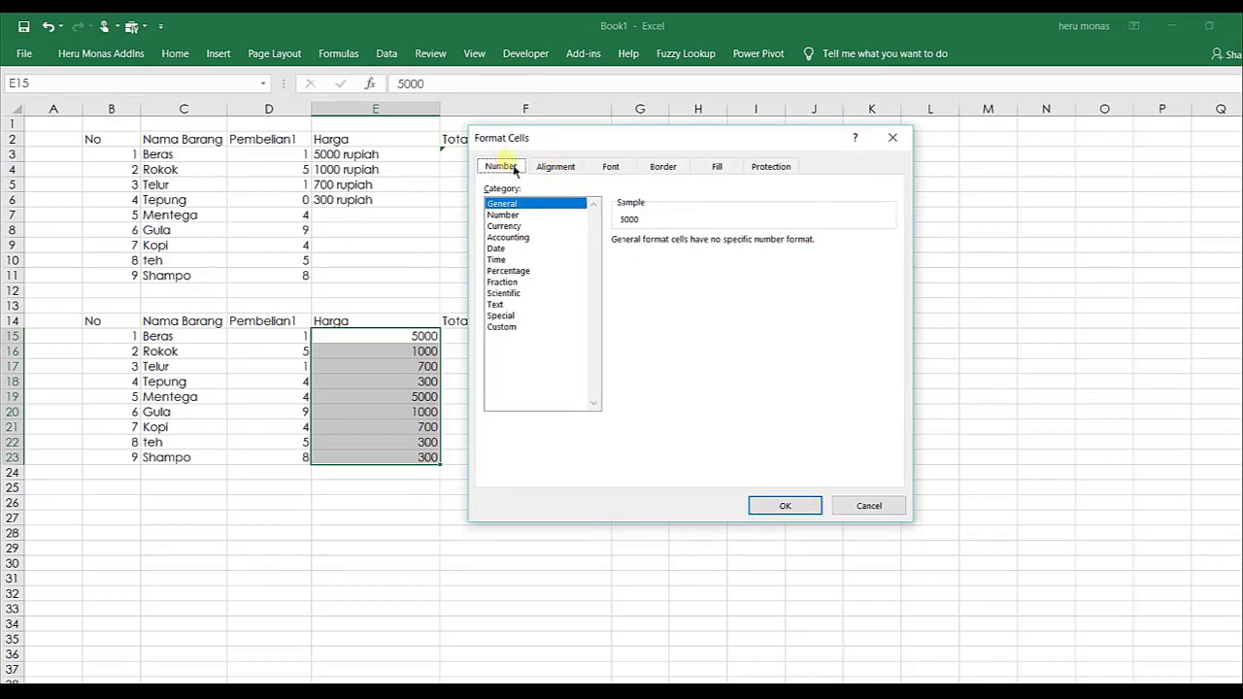
left_click(561, 171)
left_click(610, 168)
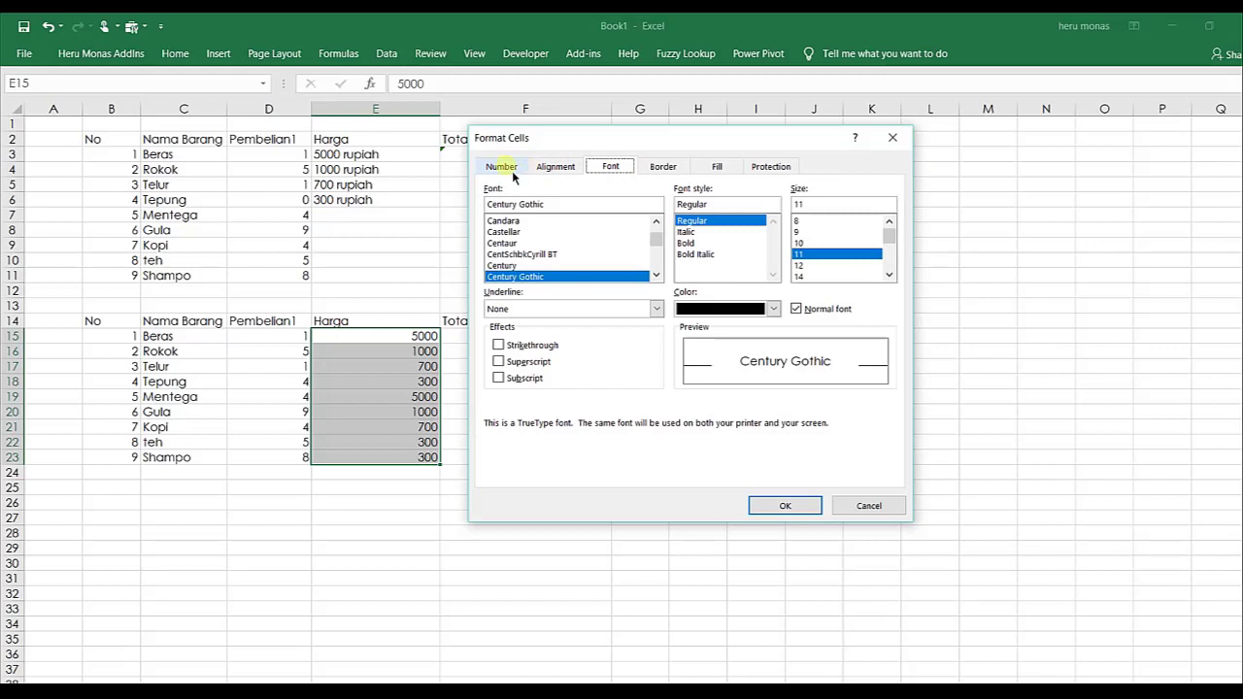
left_click(508, 168)
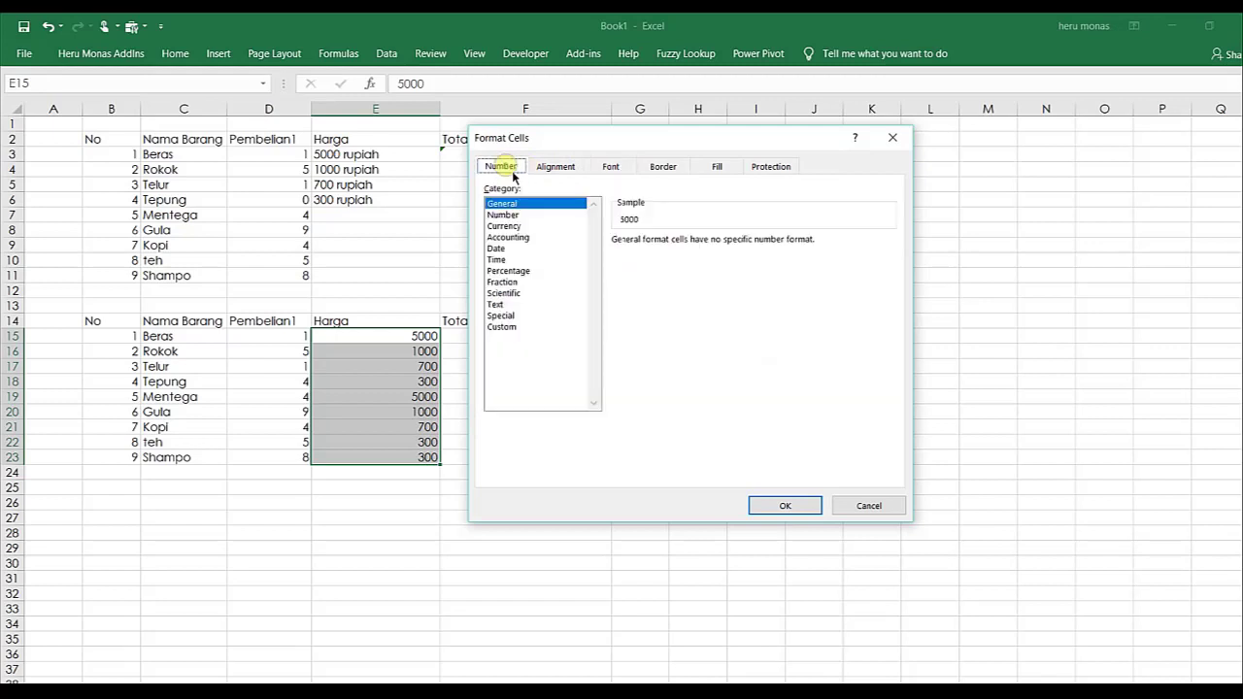
left_click(512, 327)
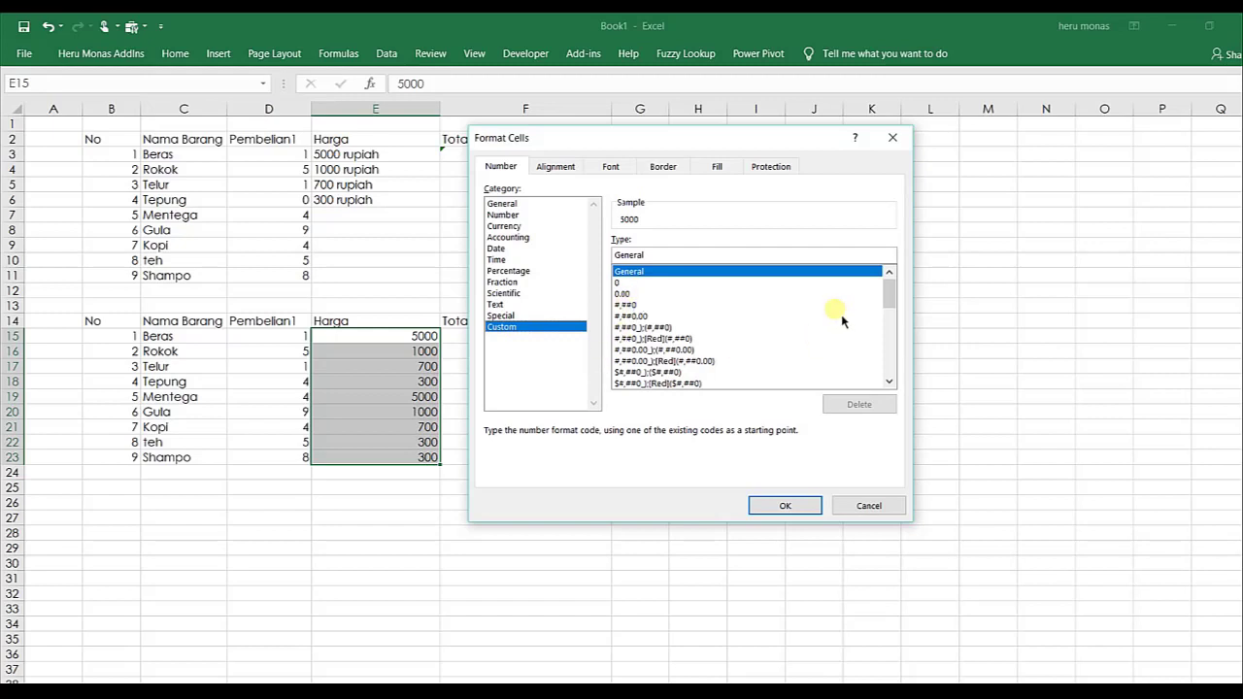
left_click_drag(900, 311, 893, 384)
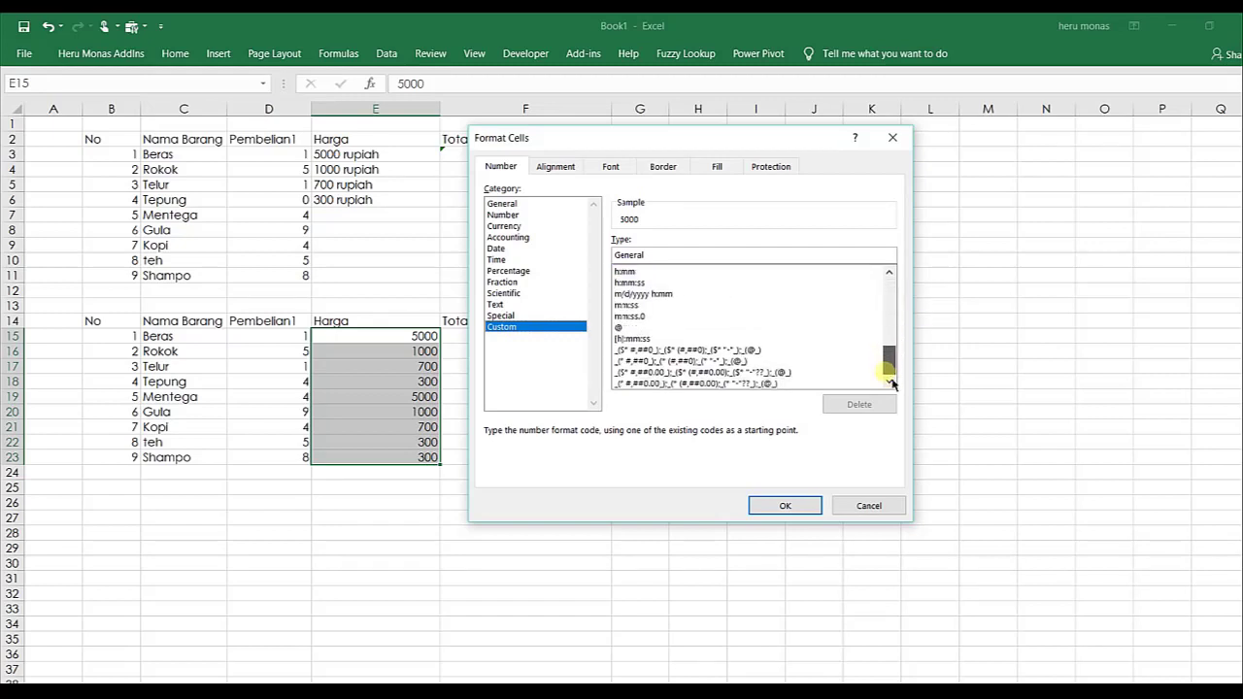
left_click(660, 255)
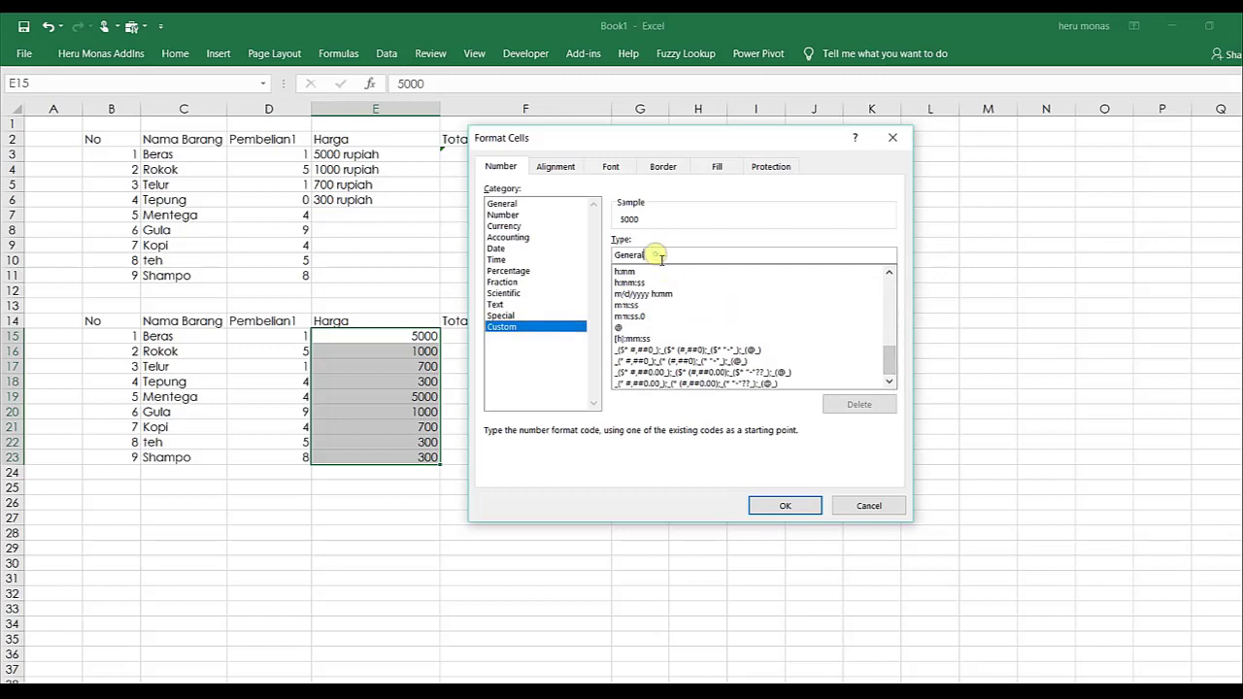
left_click_drag(660, 256, 584, 267)
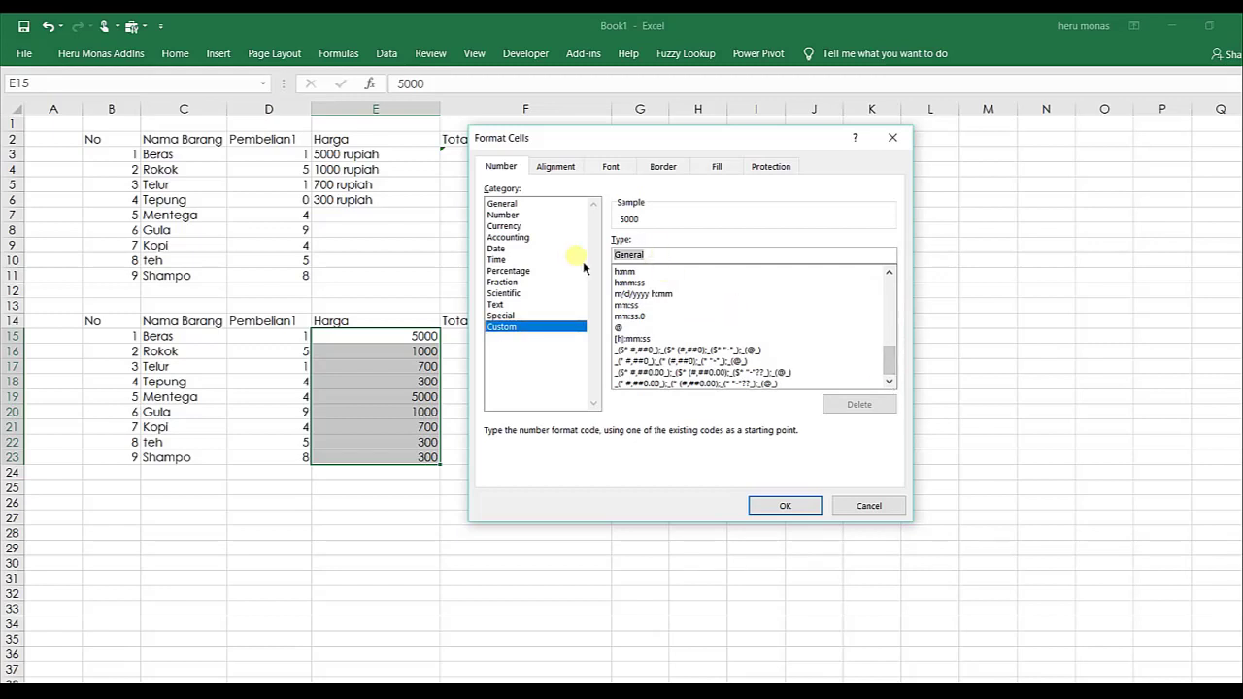
type("0 \" rupiah")
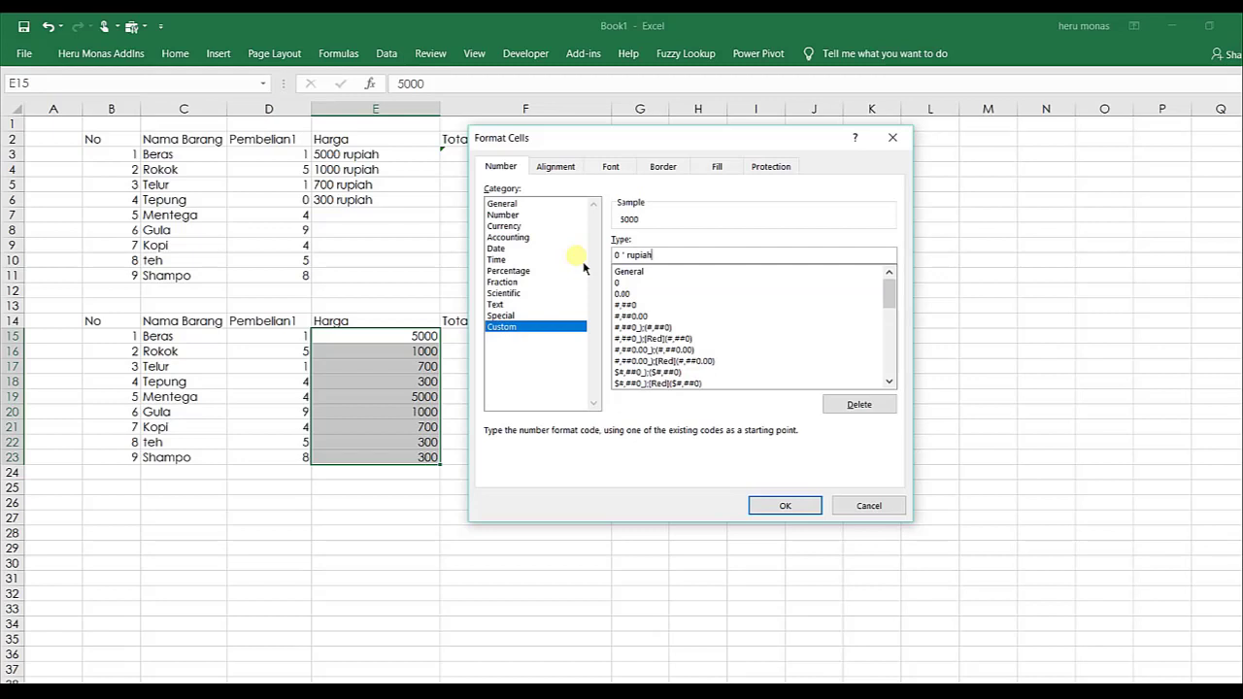
type("\"")
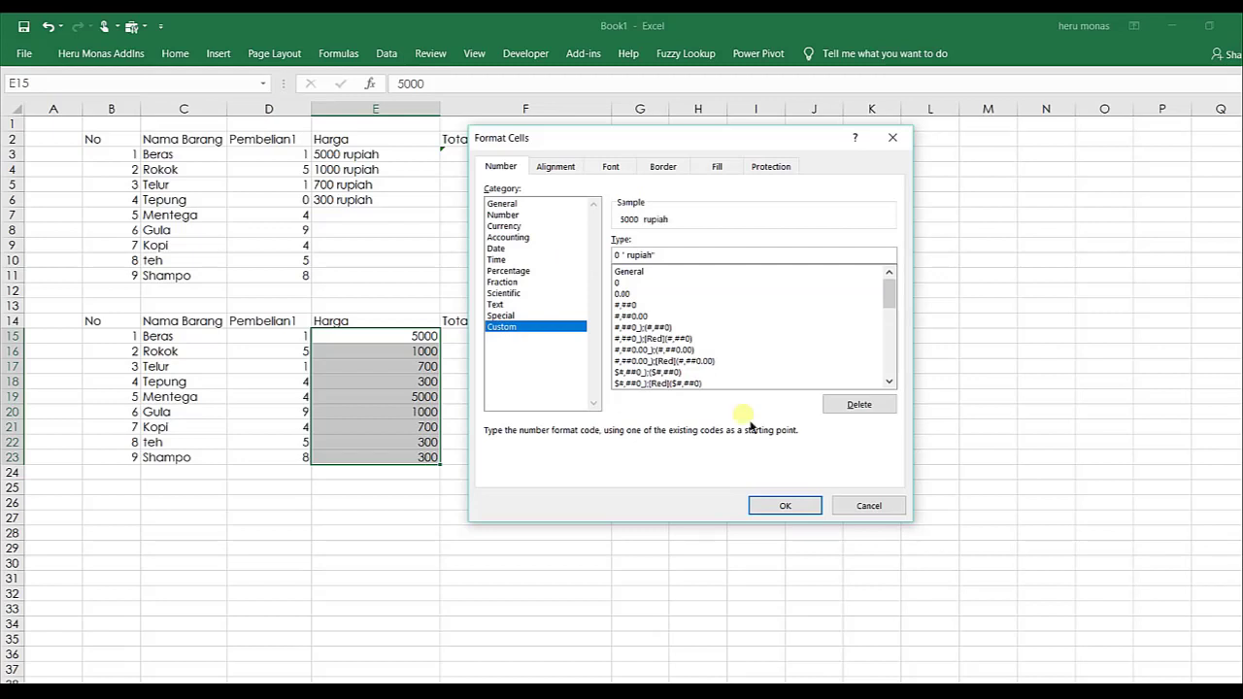
left_click(767, 506)
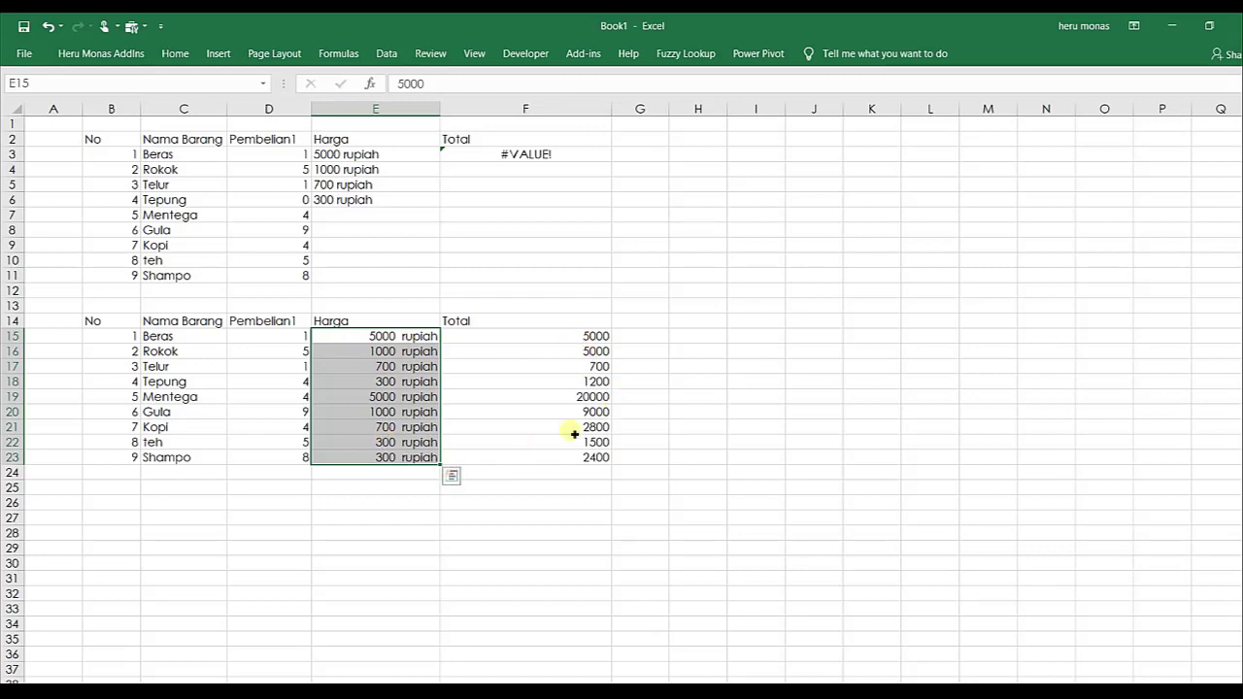
Clear F15:F23, enter =E15*D15 in F15 and fill it down to F23.
left_click_drag(563, 336, 559, 464)
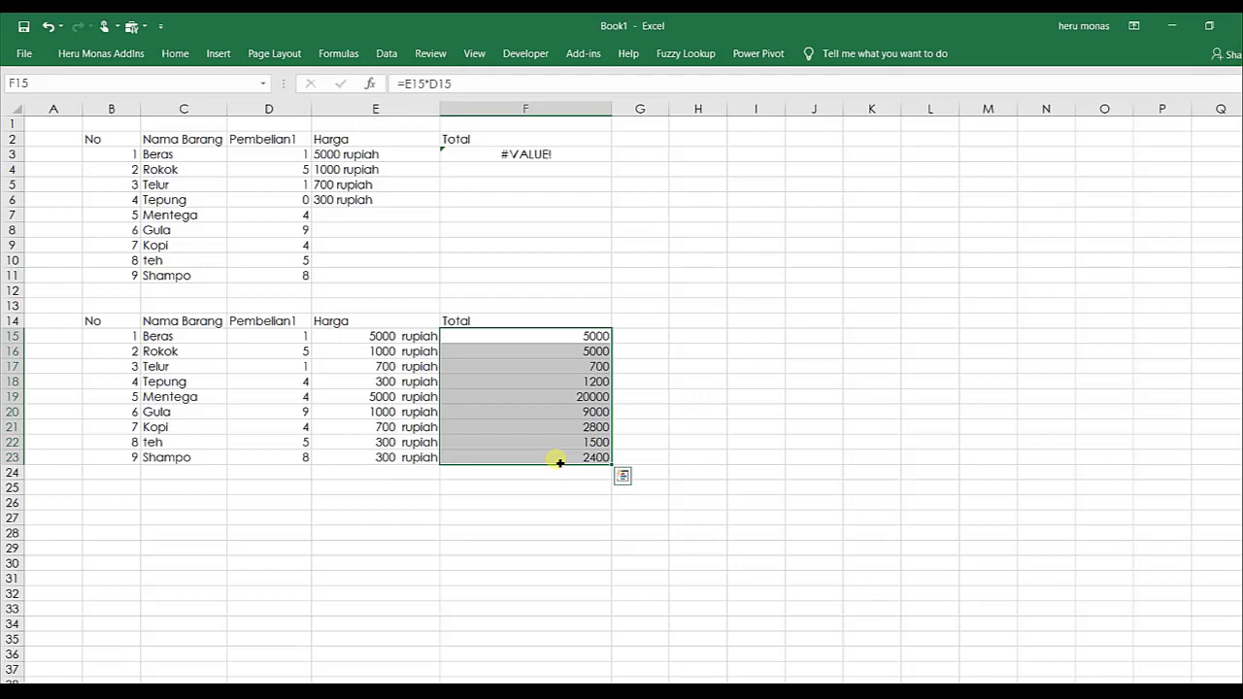
key("Delete")
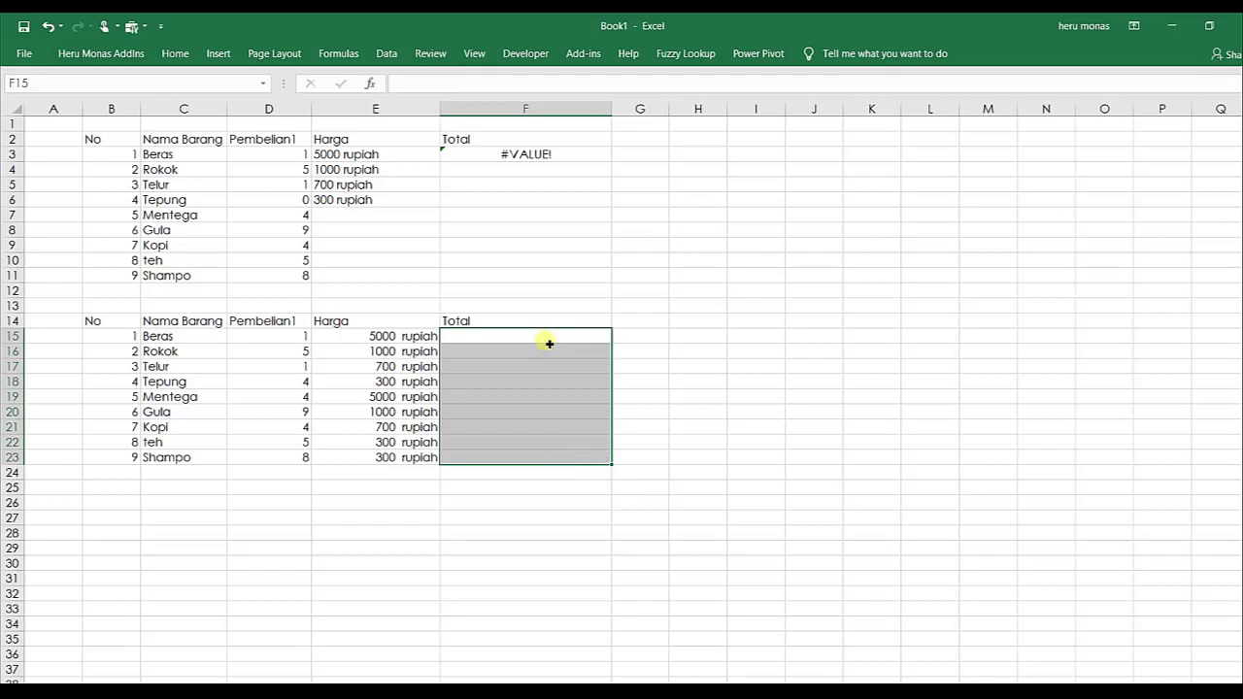
left_click(549, 343)
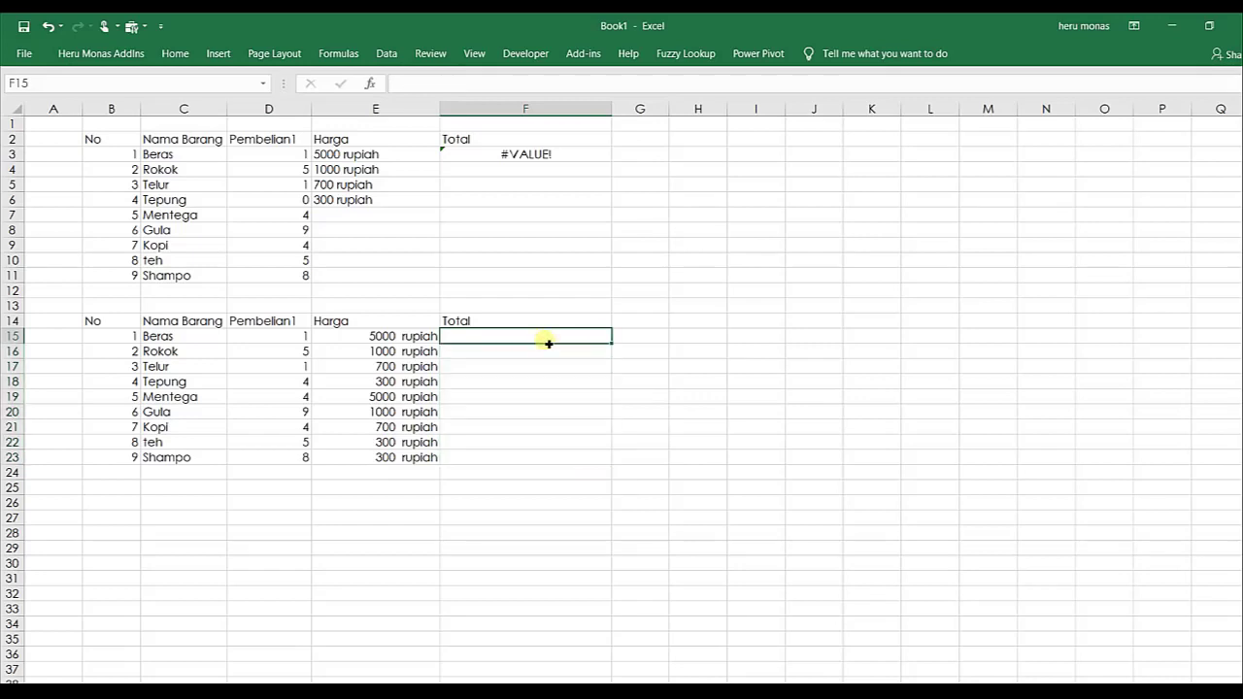
type("=")
left_click(410, 340)
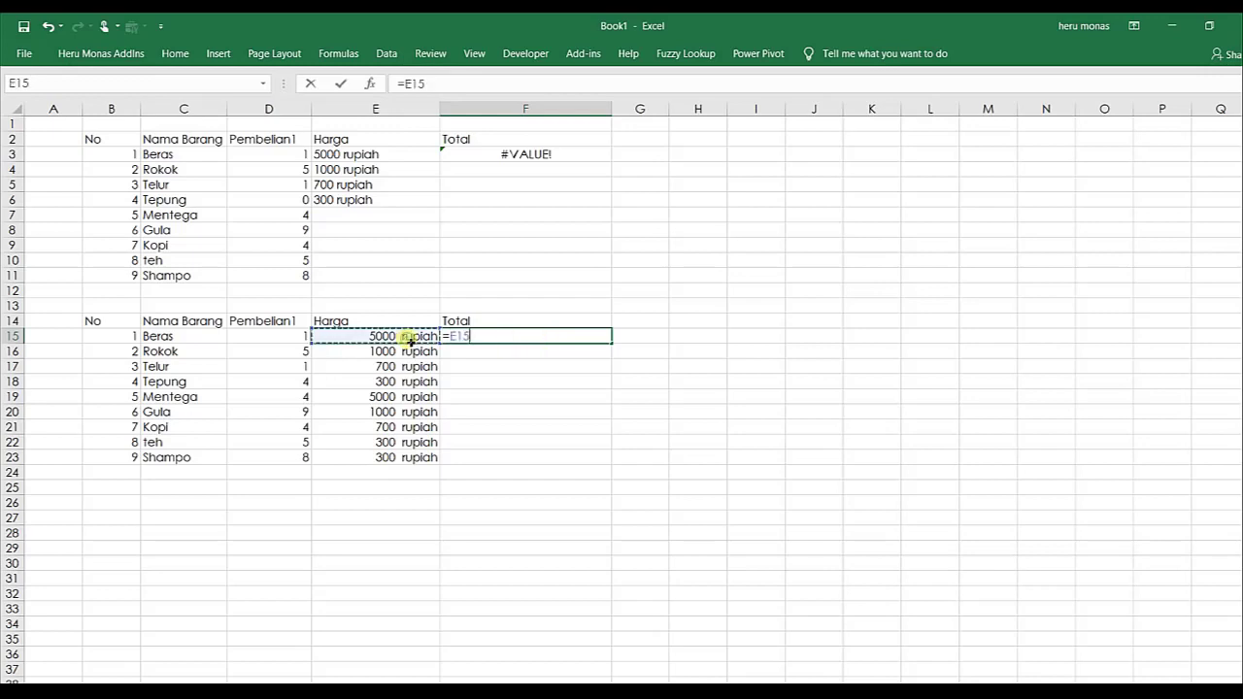
type("*")
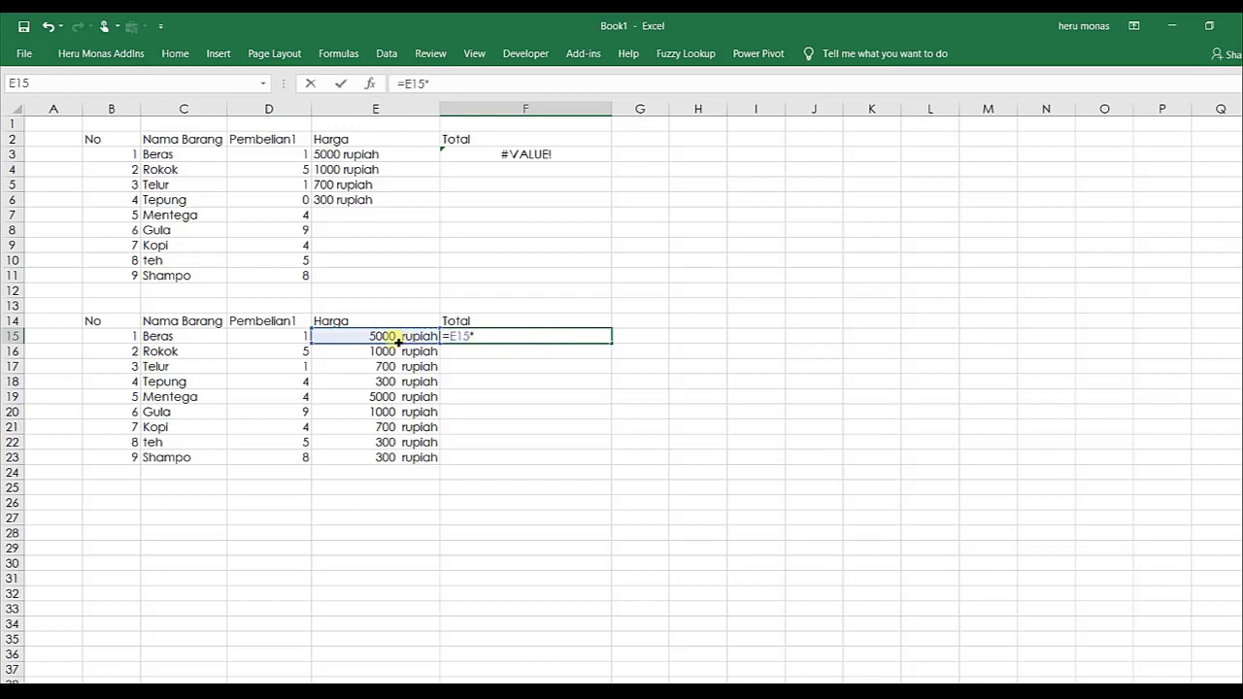
left_click(303, 336)
key("Return")
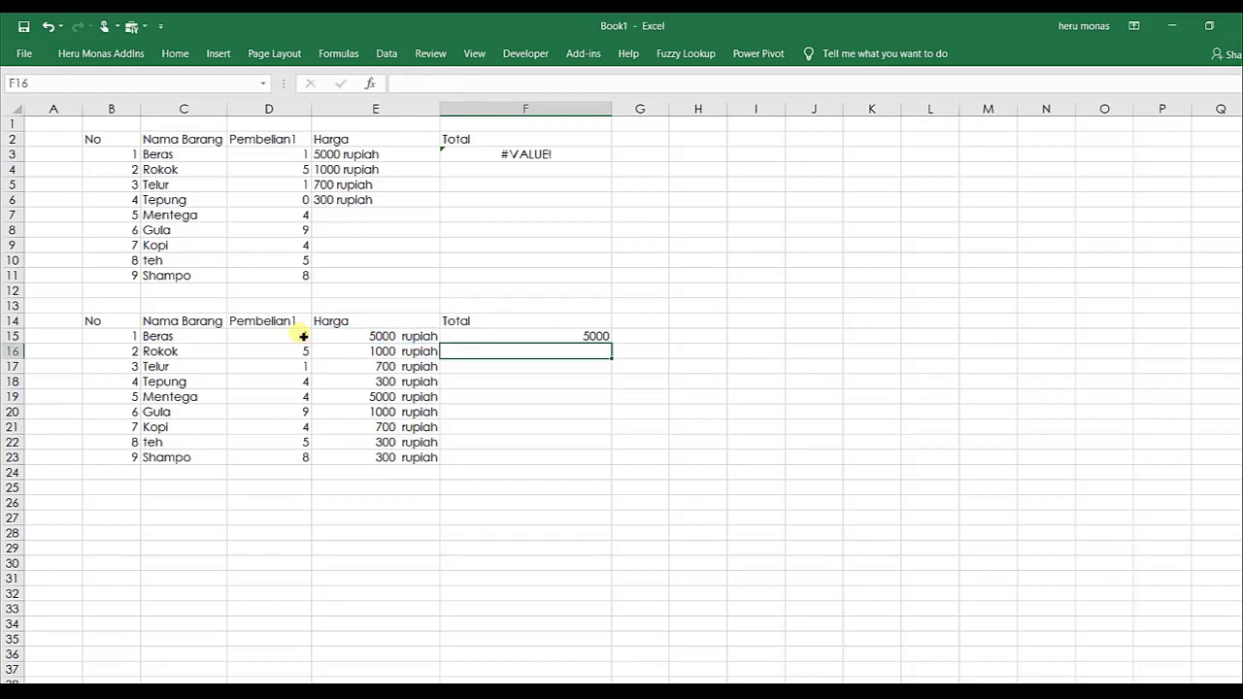
left_click(563, 339)
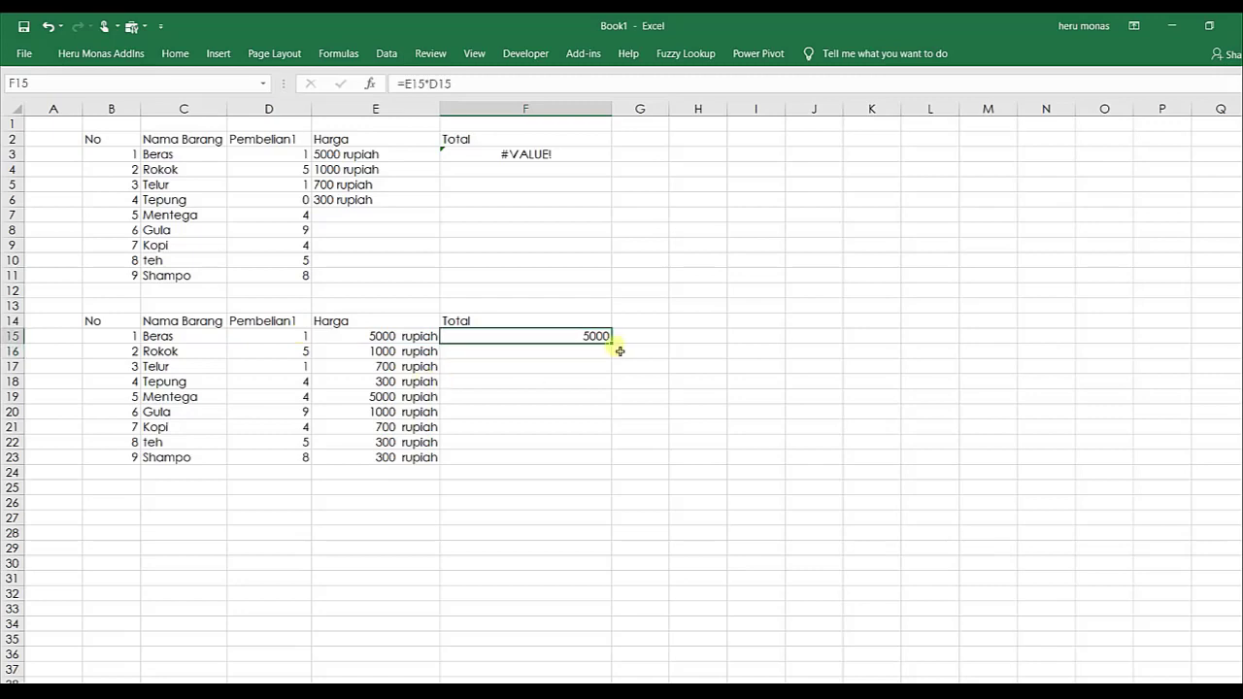
left_click_drag(614, 344, 611, 475)
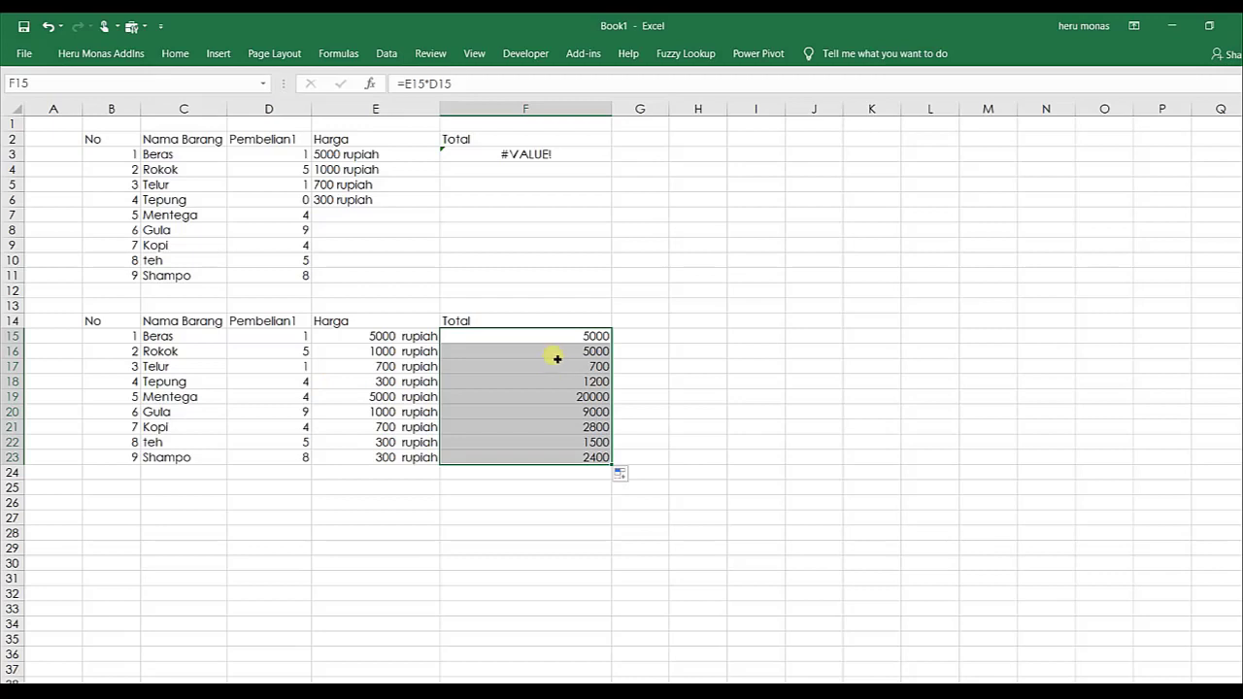
Label E24 'Grand Total' and put a bold =SUM(F15:F23) in F24 showing 47600.
left_click(365, 473)
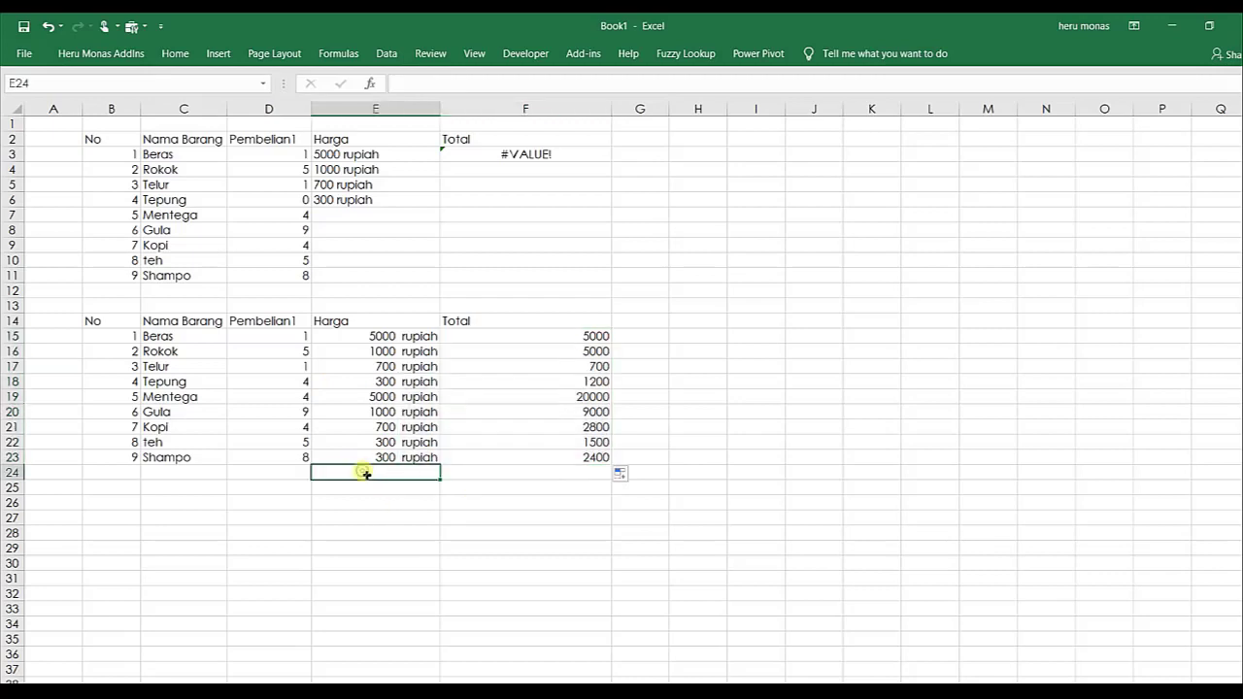
type("Gra")
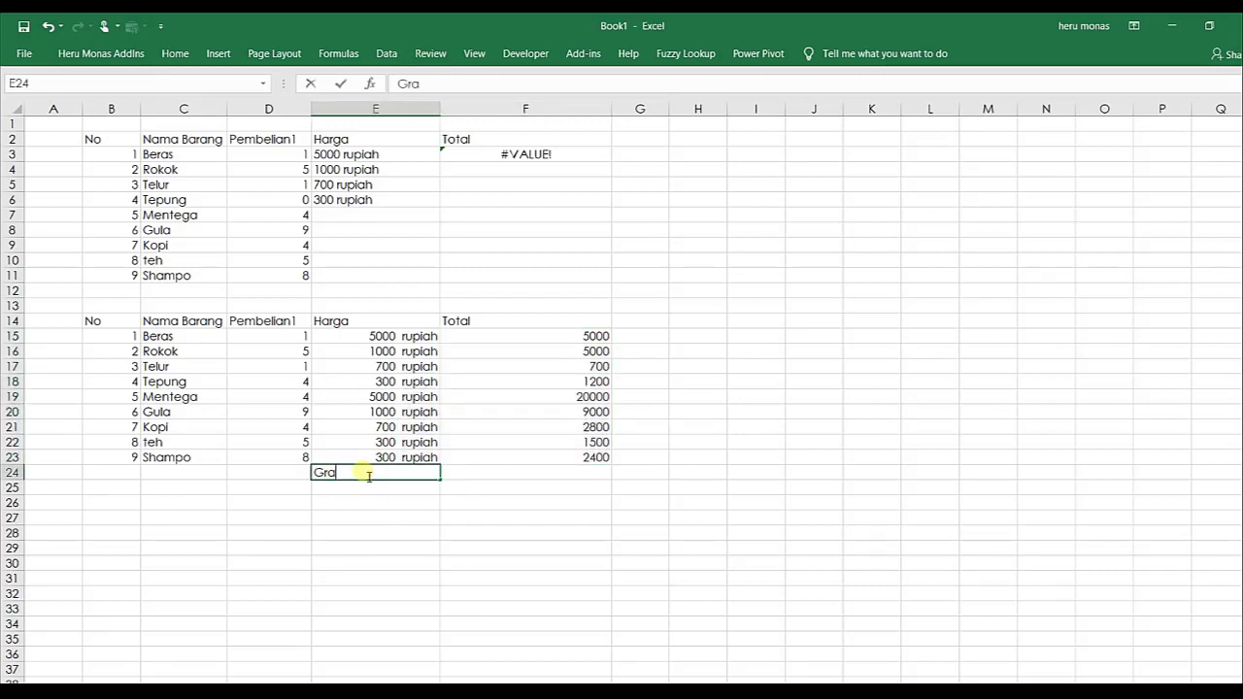
type("nd Tota")
type("l")
left_click(555, 476)
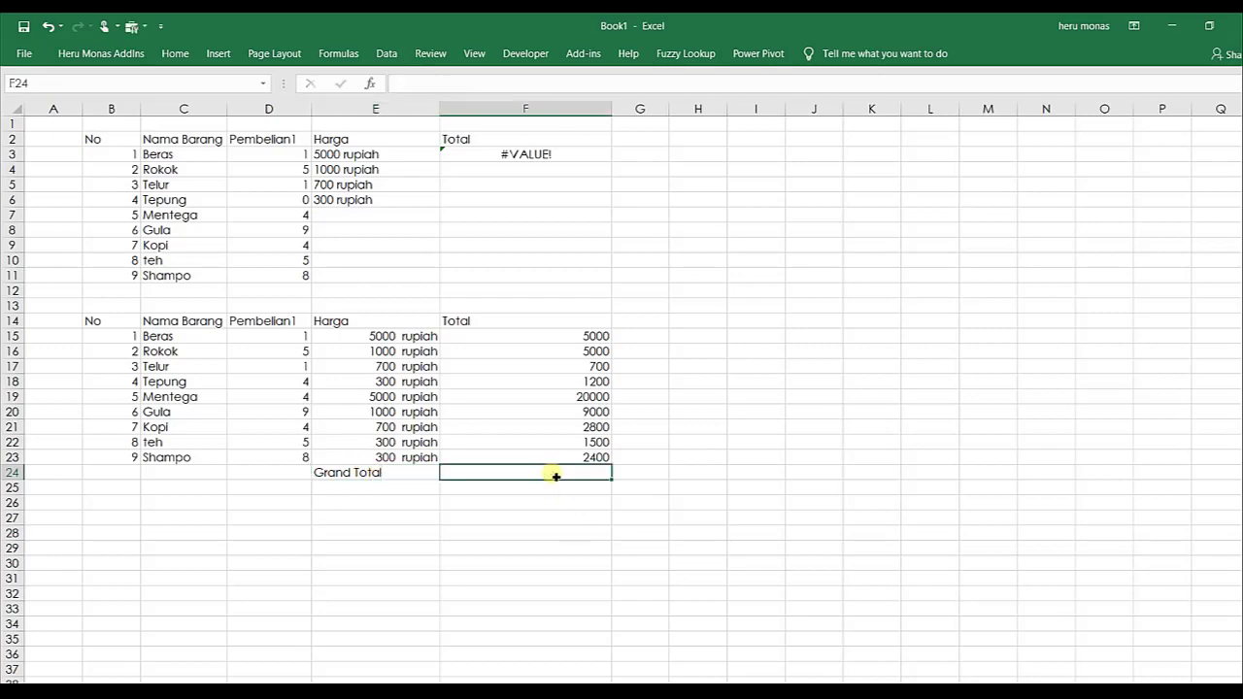
key("alt+equal")
key("ctrl+Return")
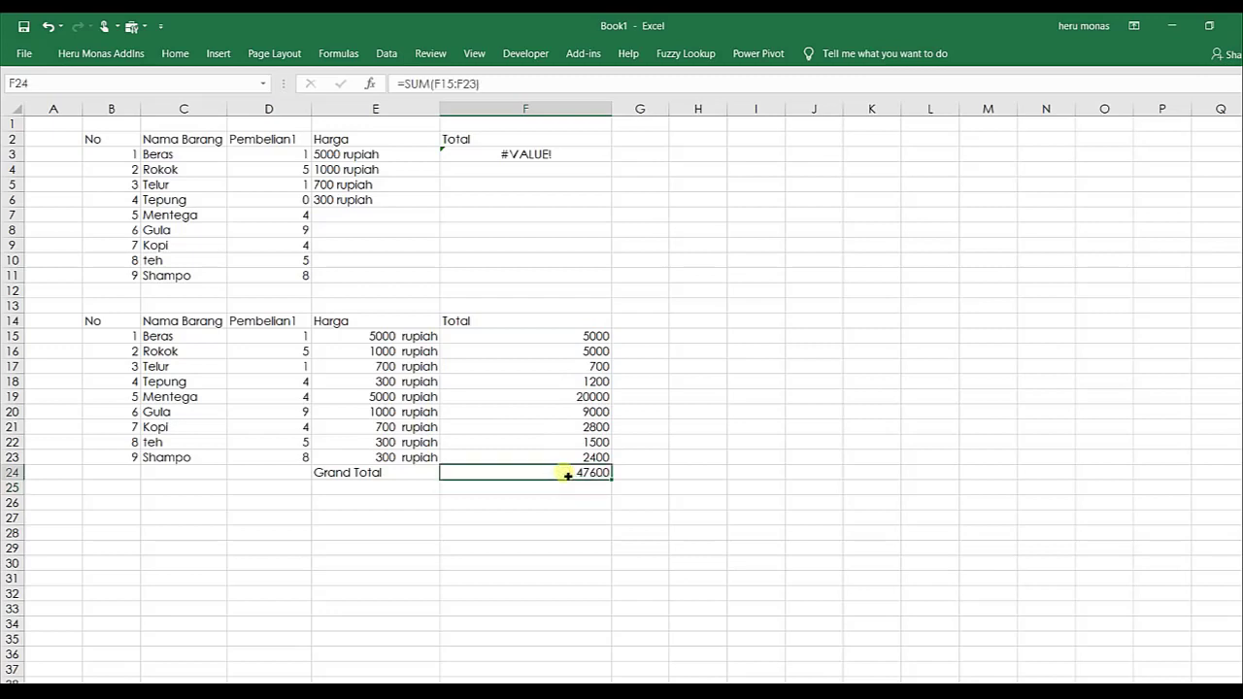
key("ctrl+b")
left_click(358, 158)
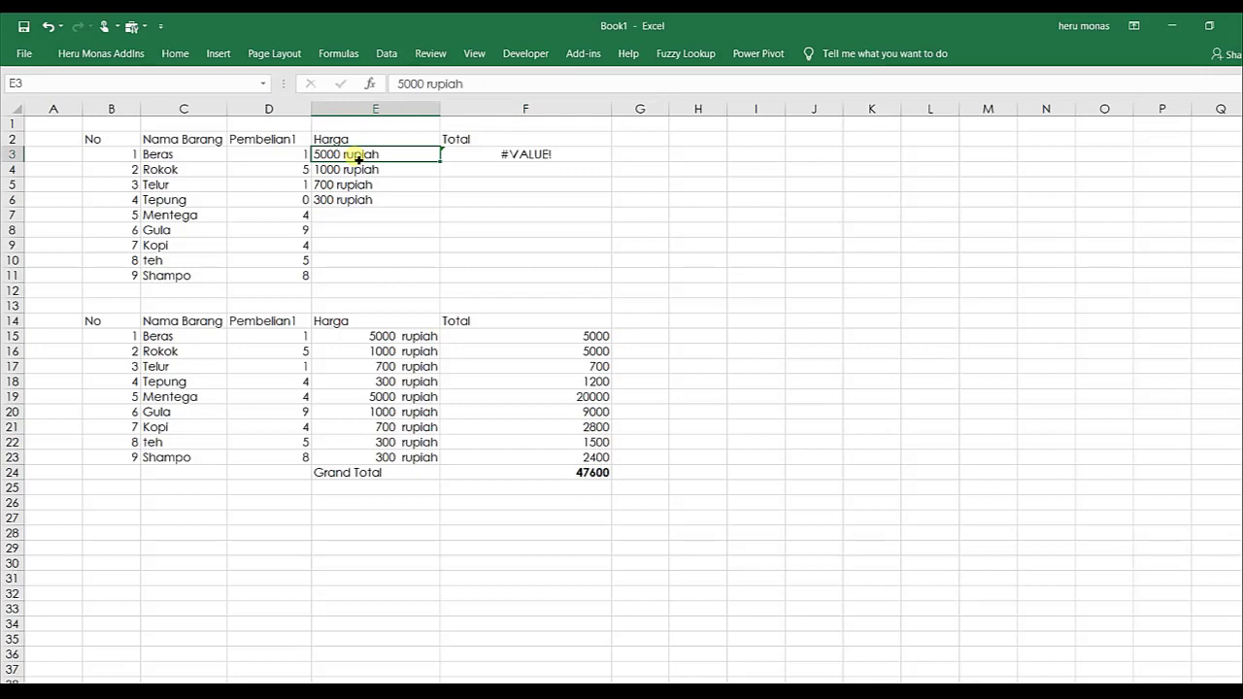
Fill the upper Total formula from F3 down to F8, then check the #VALUE! results from the text prices.
left_click(477, 157)
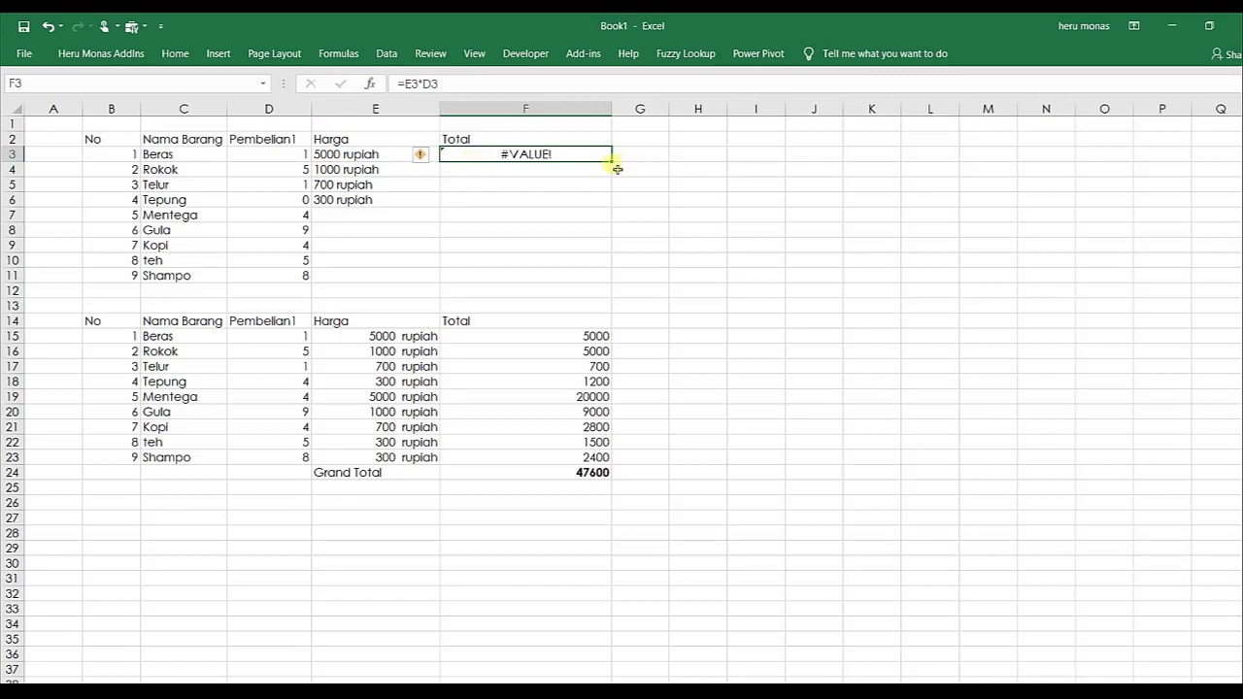
left_click_drag(617, 169, 606, 224)
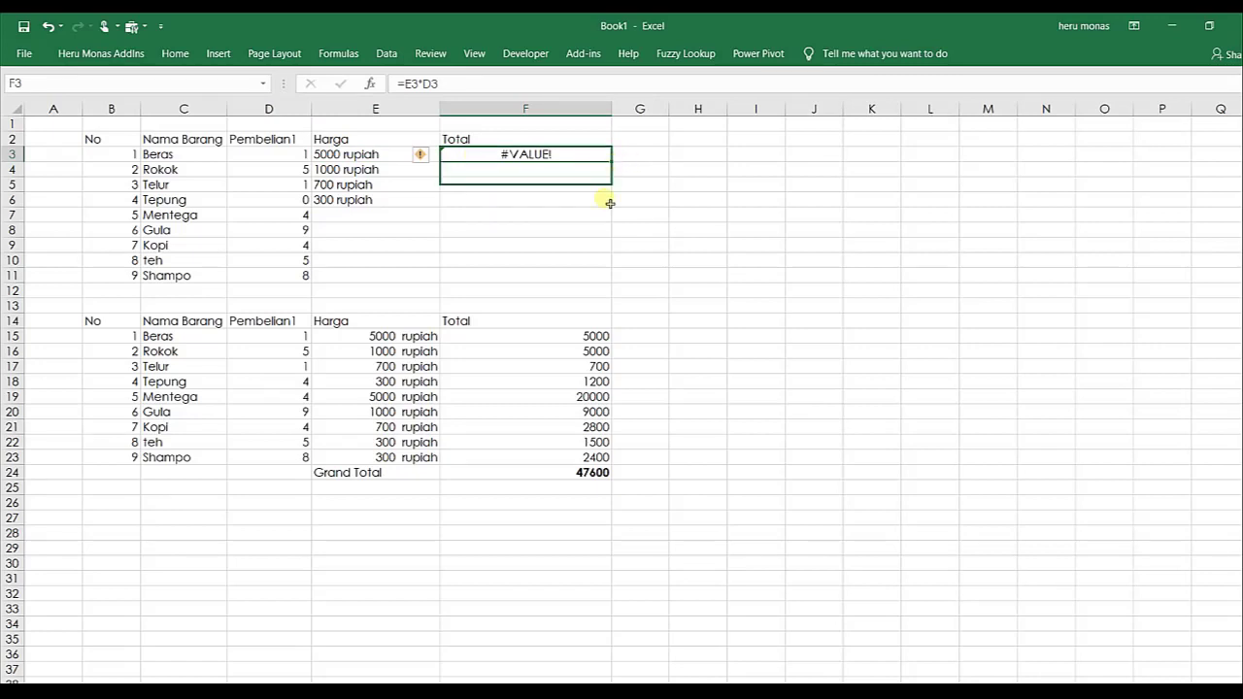
left_click_drag(606, 225, 605, 238)
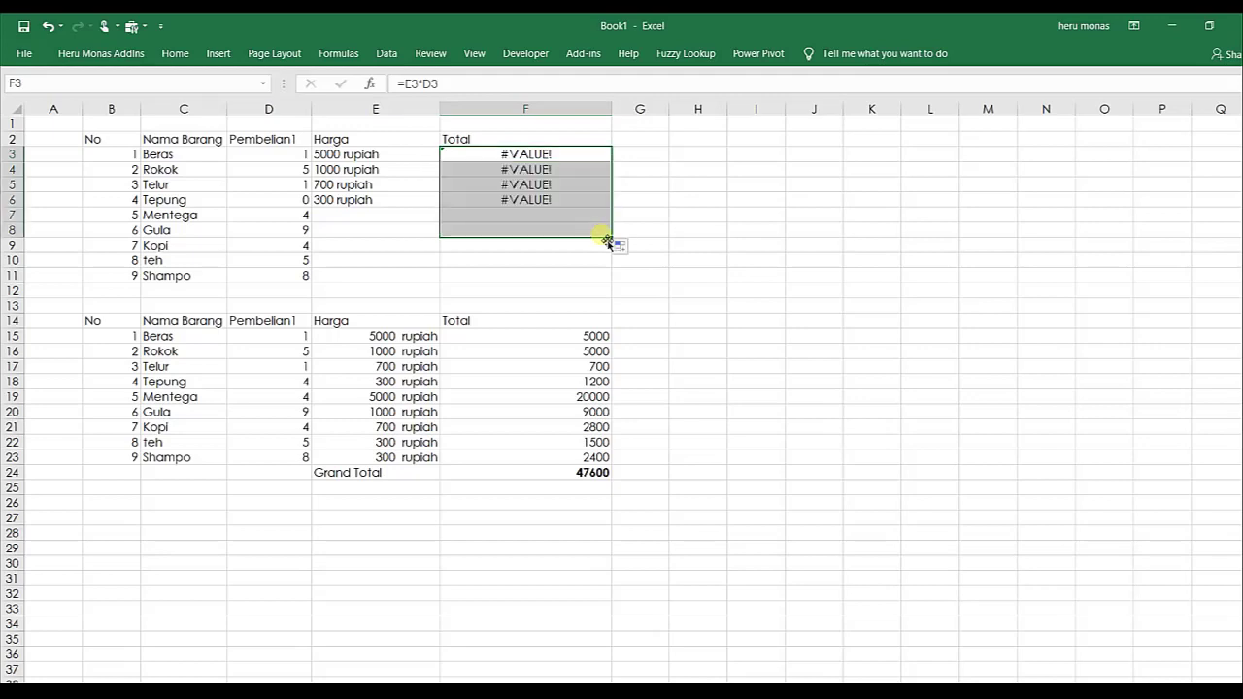
left_click(548, 157)
left_click(369, 170)
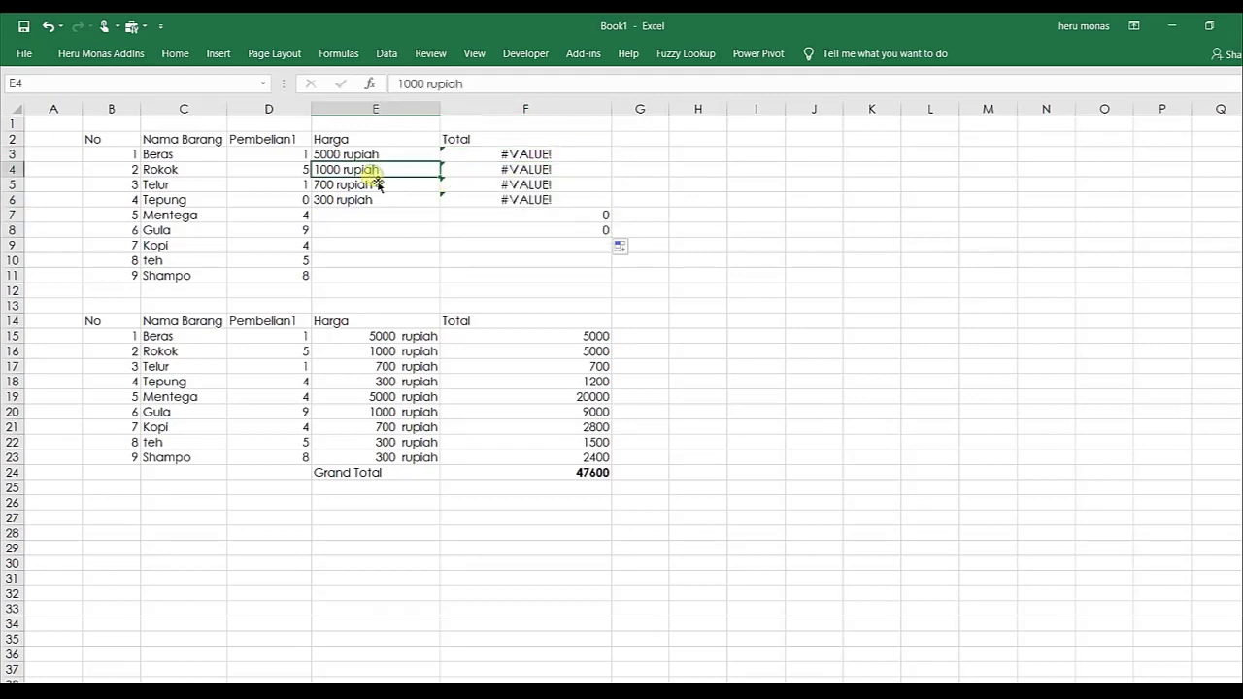
left_click(297, 173)
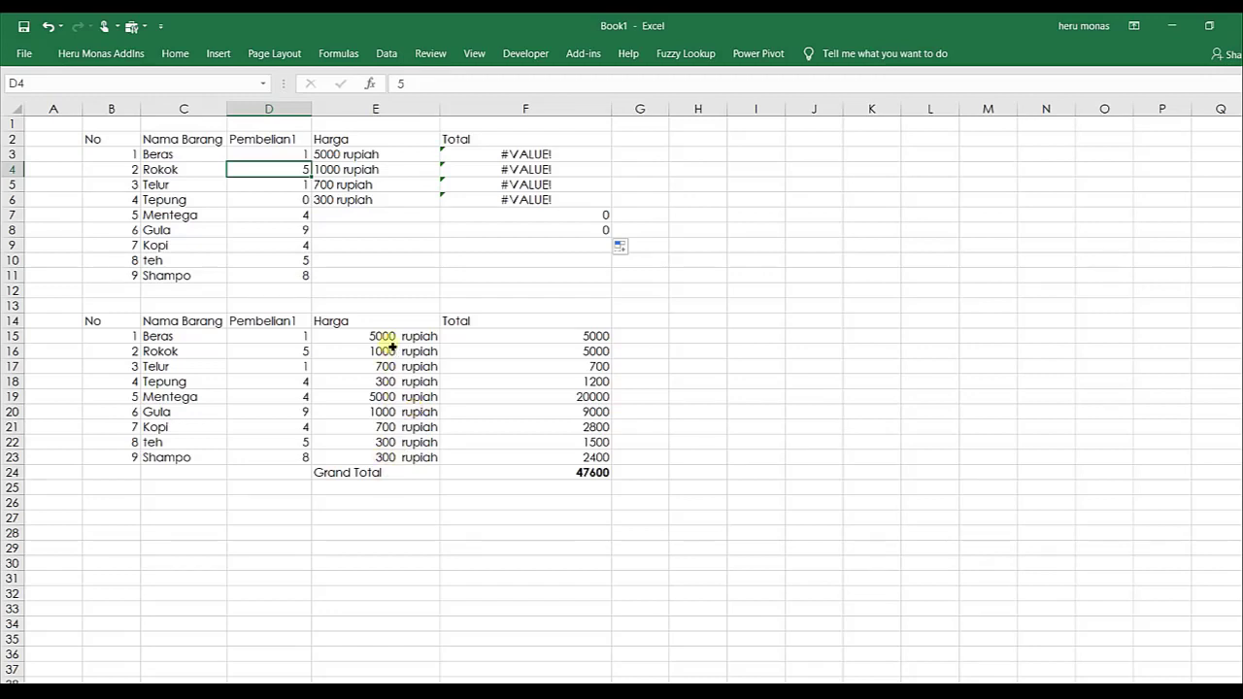
Give the lower Harga prices E15:E23 the custom format 0 " uang indonesia", e.g. 5000 uang indonesia.
left_click_drag(391, 341, 387, 458)
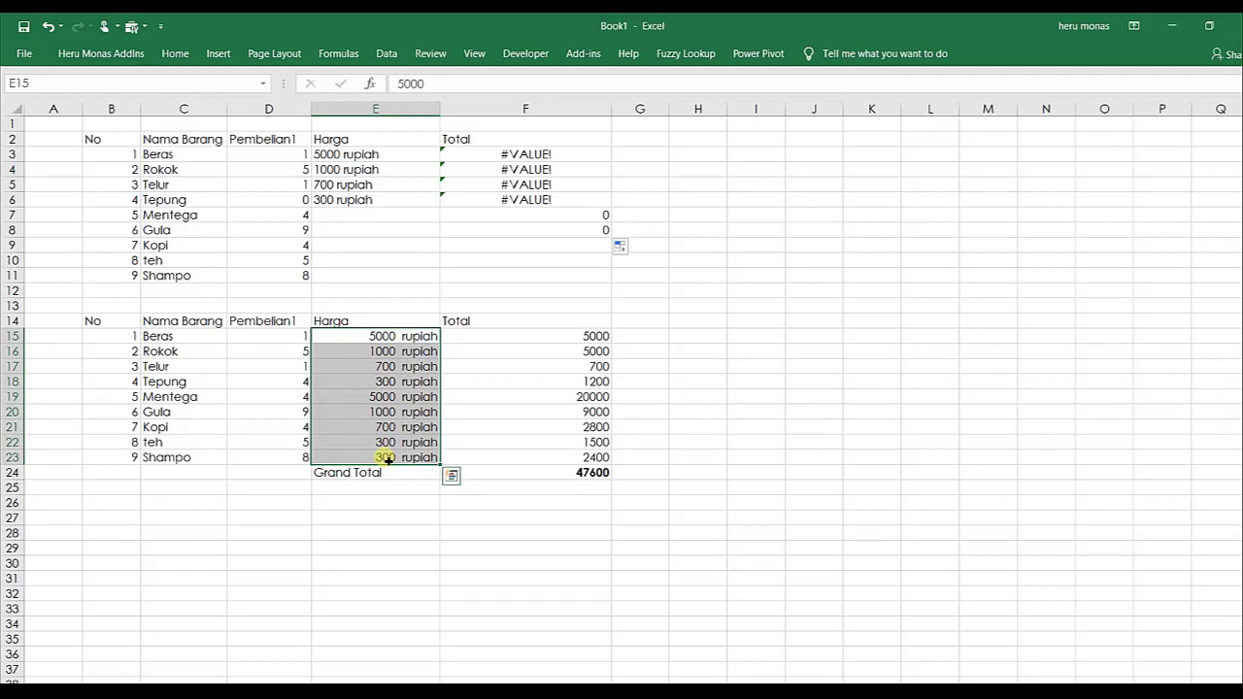
right_click(387, 458)
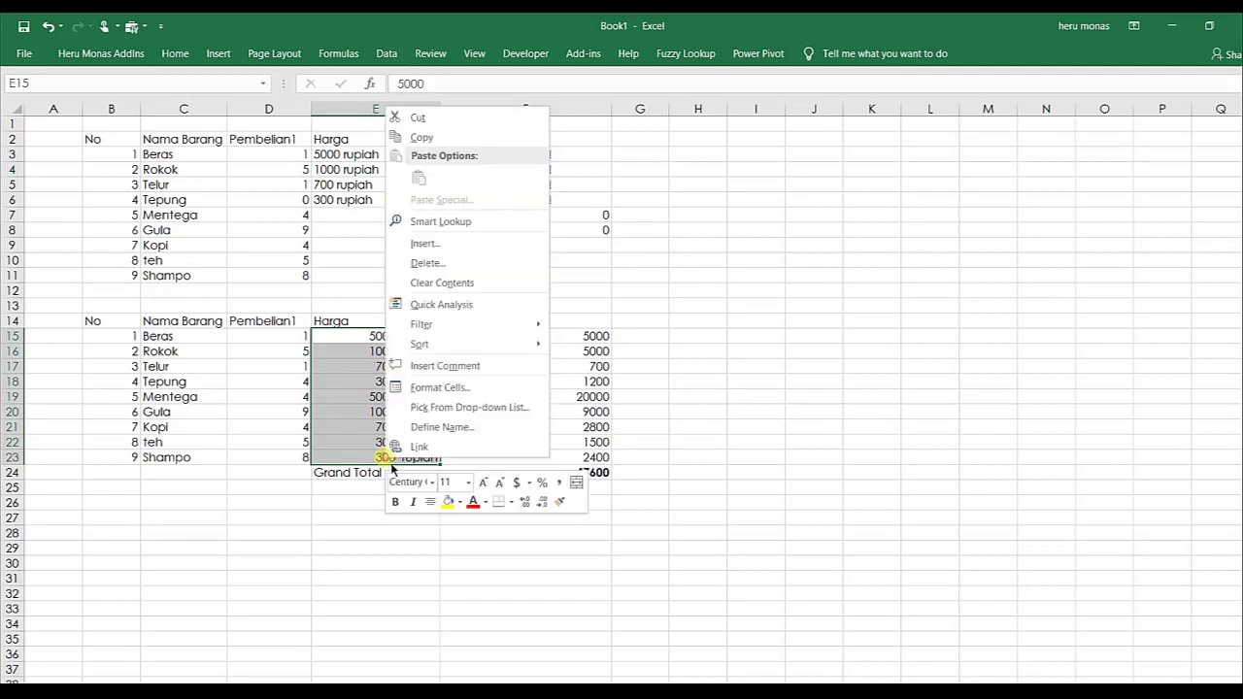
left_click(440, 389)
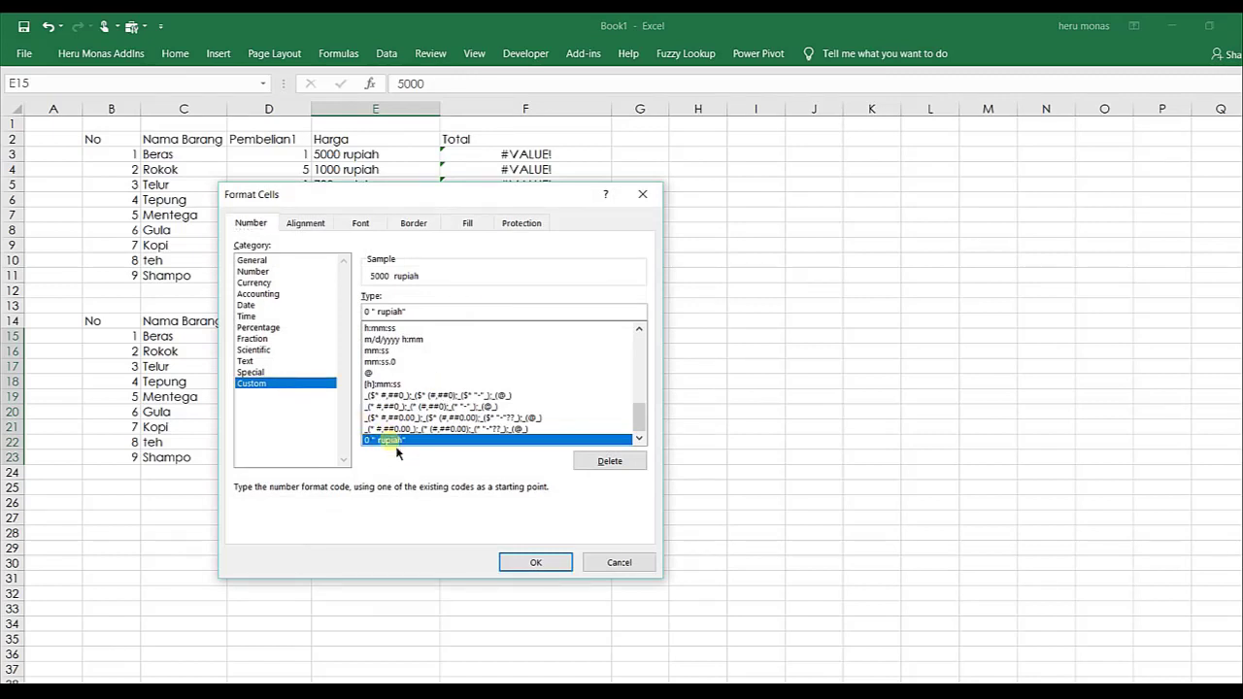
left_click(402, 311)
key("BackSpace")
key("BackSpace")
key("BackSpace")
key("BackSpace")
key("BackSpace")
key("BackSpace")
key("BackSpace")
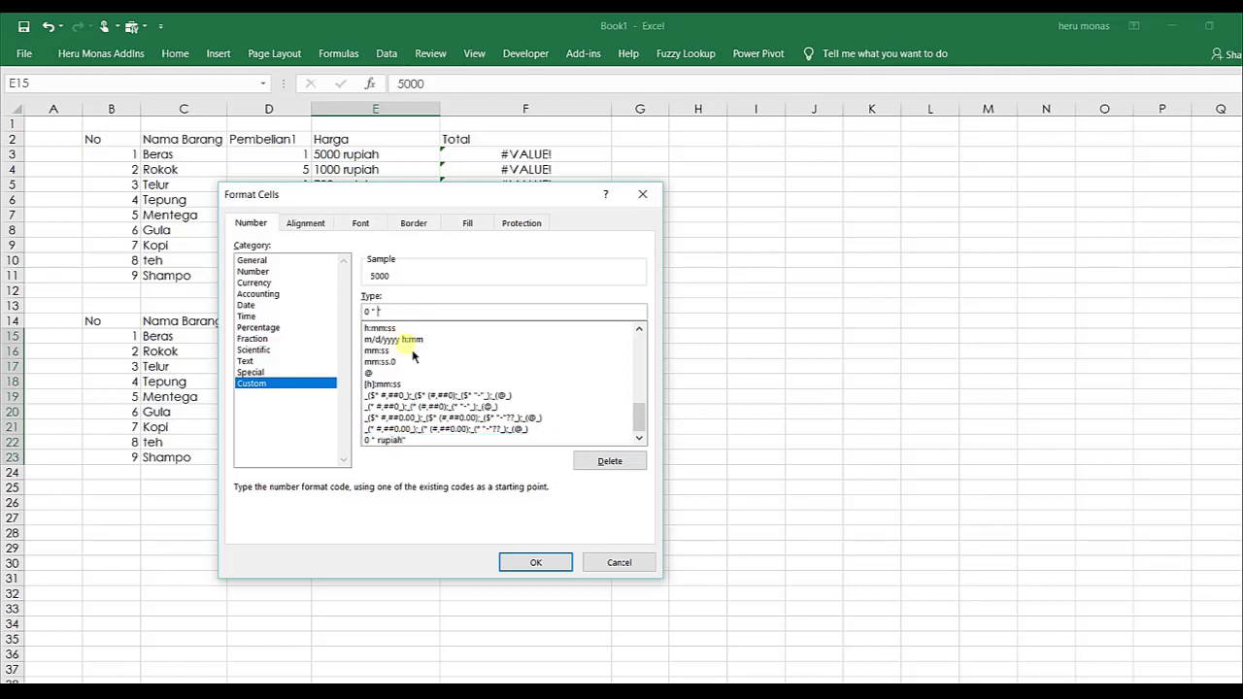
type(" uang ")
type("indones")
type("ia\"")
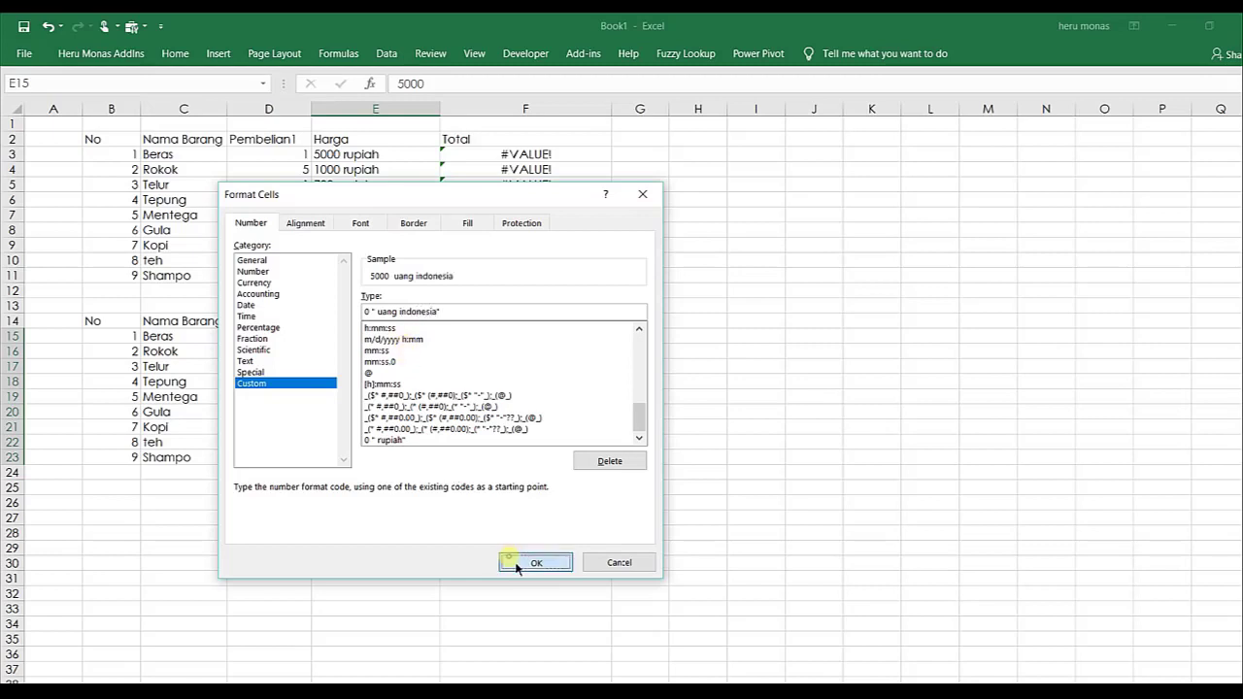
left_click(510, 561)
left_click(424, 383)
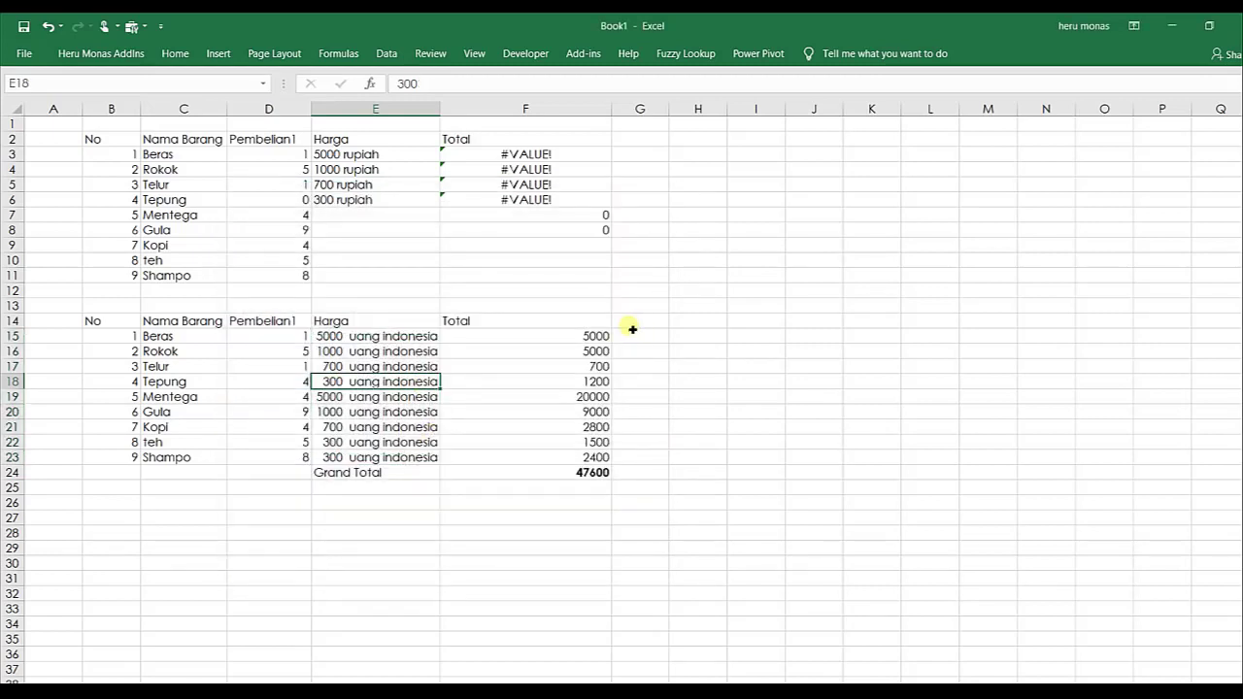
left_click(593, 334)
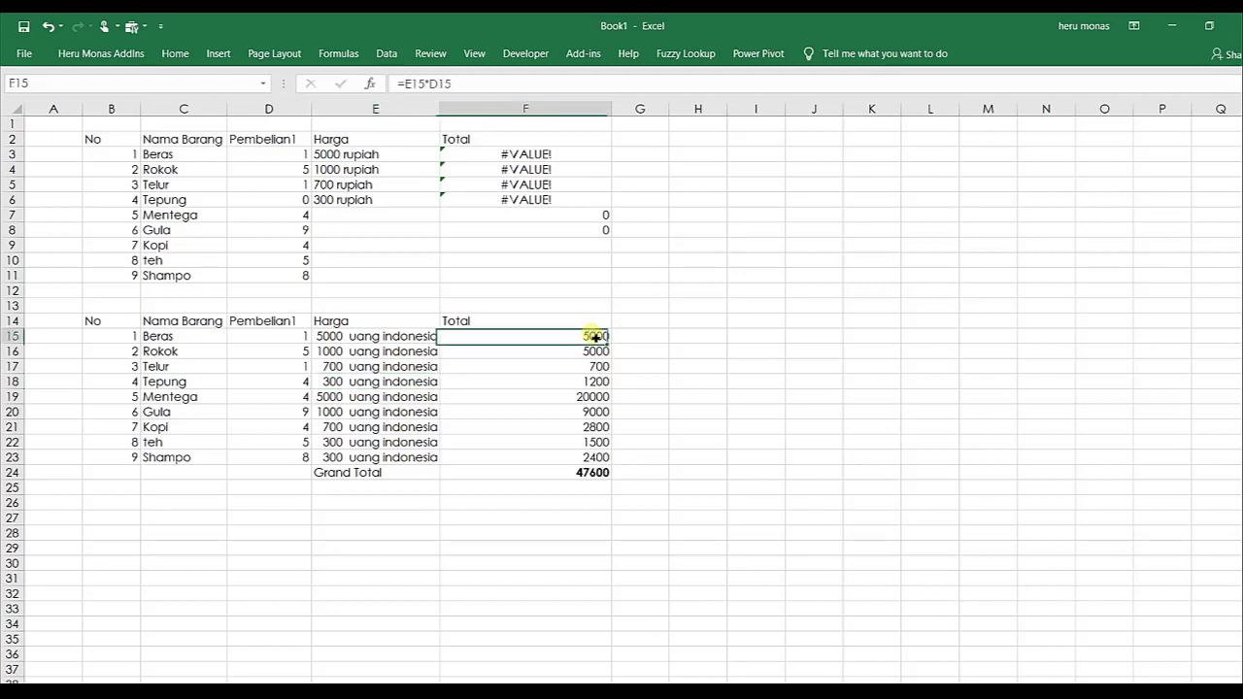
left_click(561, 413)
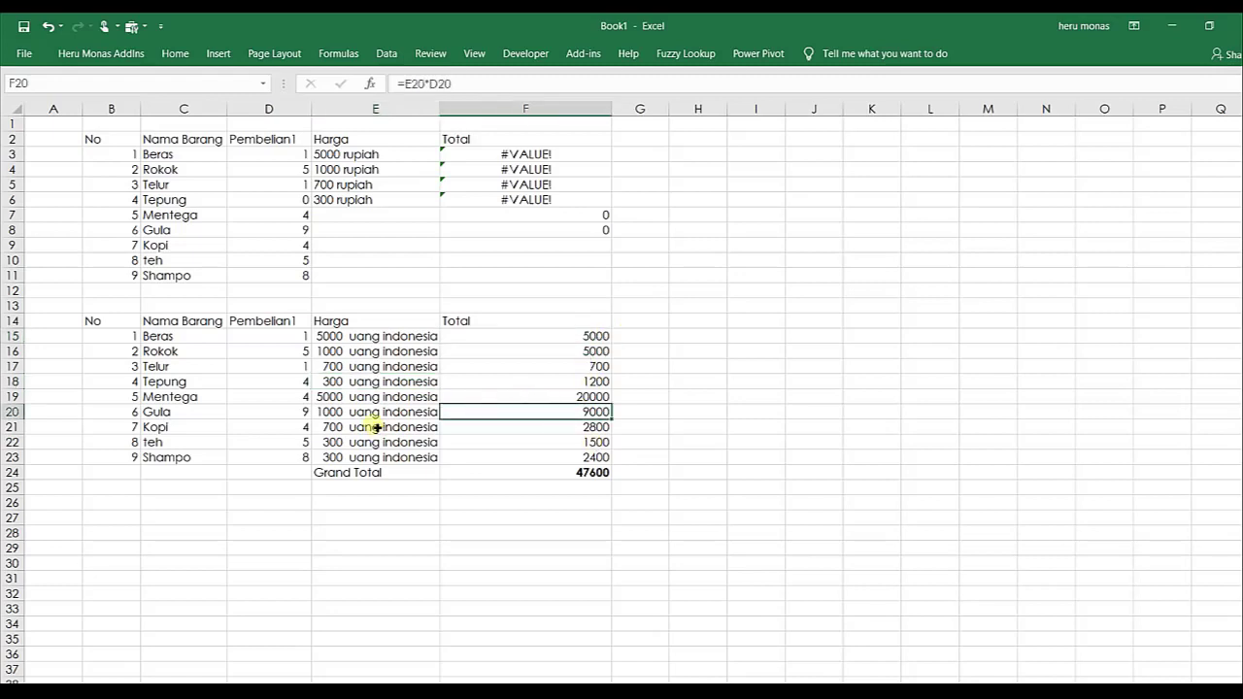